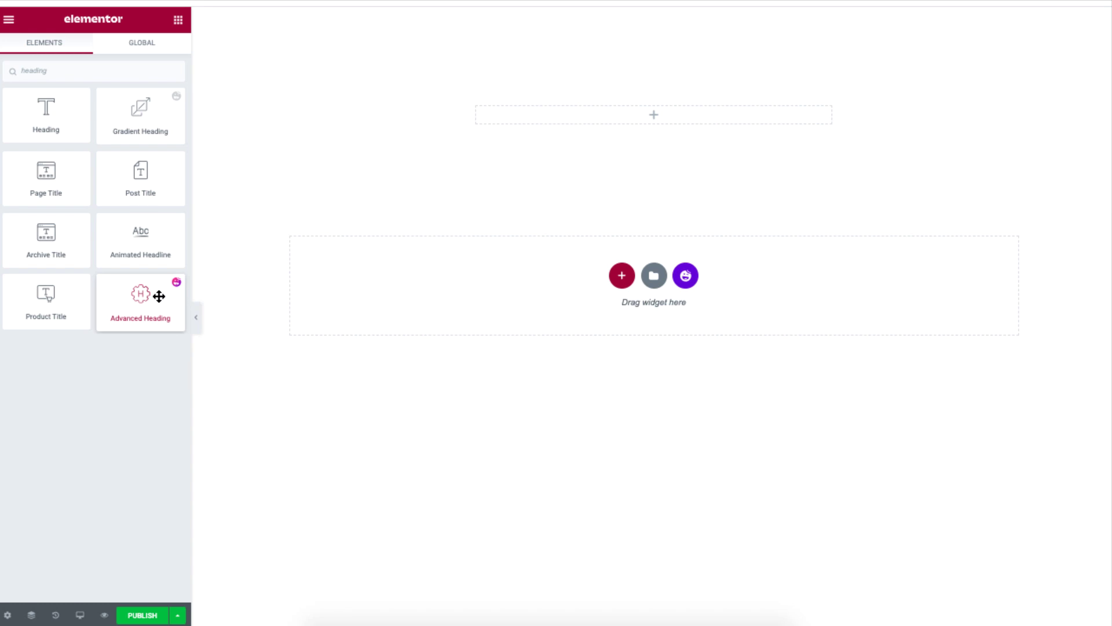
- Drop an Advanced Heading reading 'Happy Addon Rocks' into the top section and apply the Design 5 preset
drag(159, 296, 636, 121)
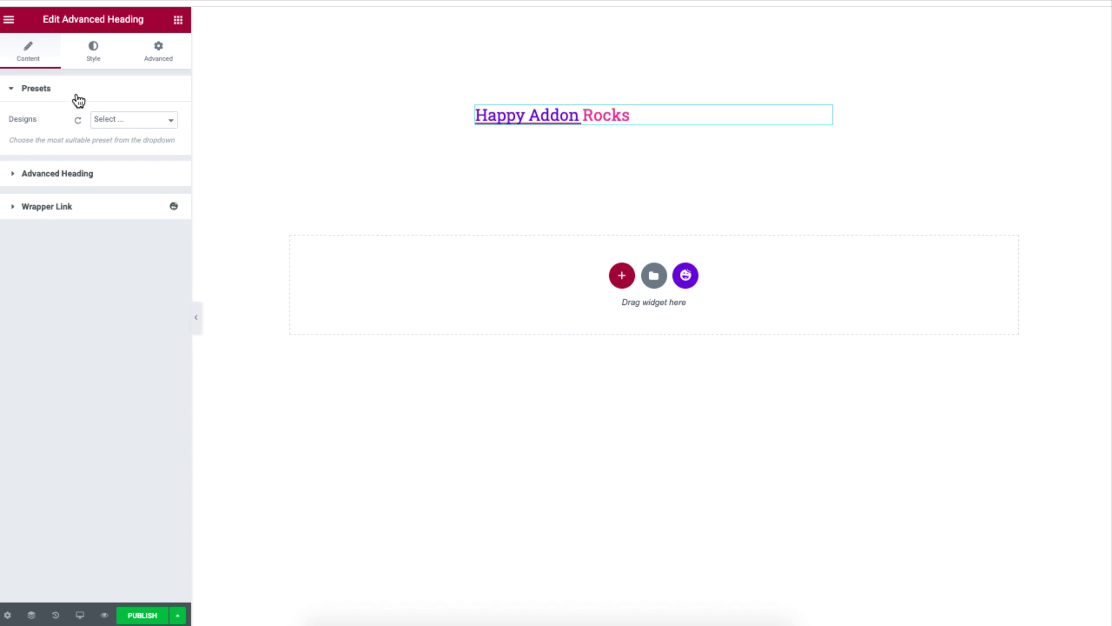
click(134, 119)
click(143, 175)
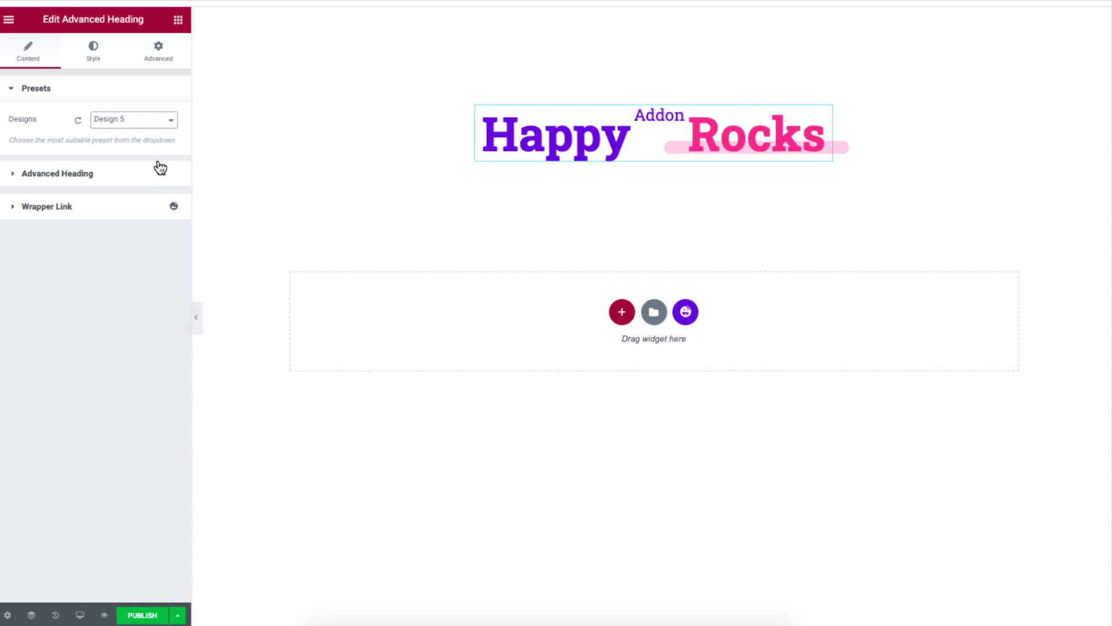
- Change the heading's center text to 'with' and its after text to 'Addons'
click(160, 174)
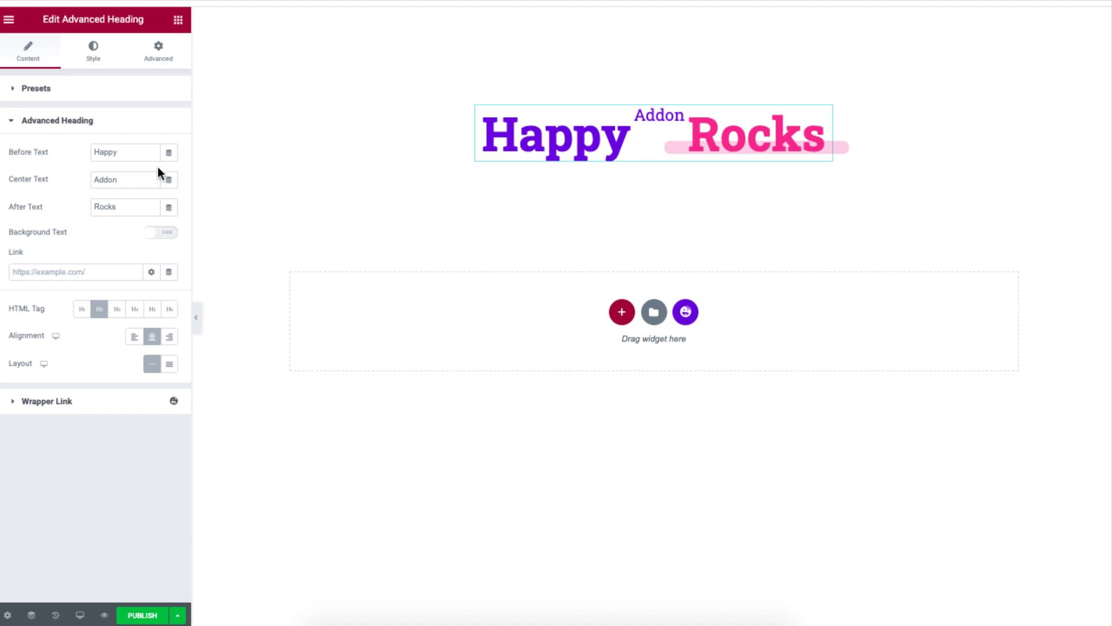
double_click(124, 179)
text(with)
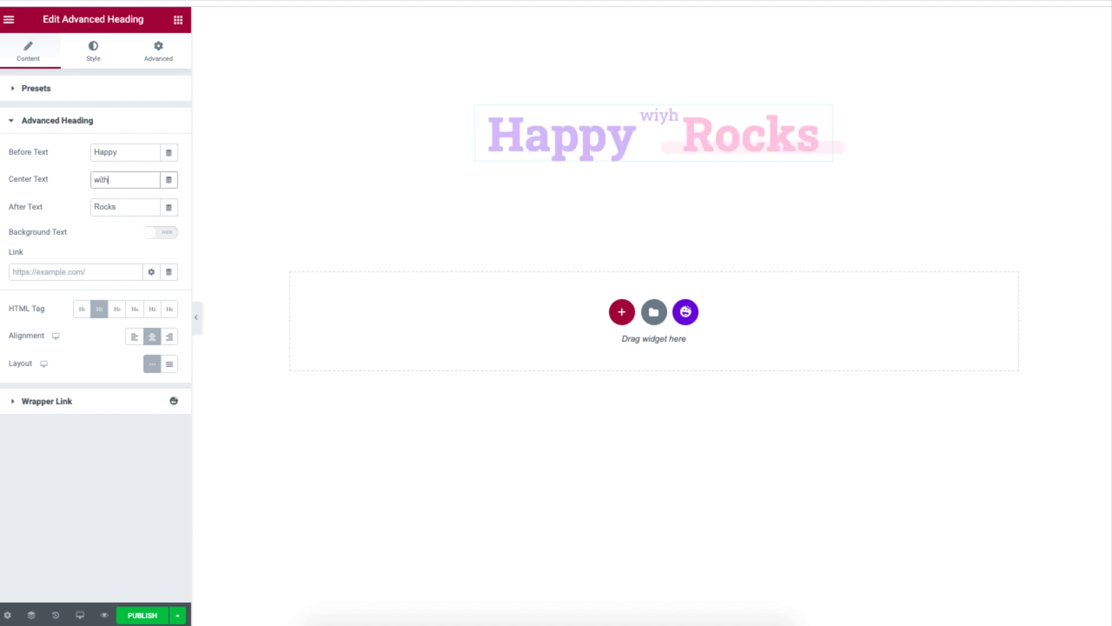
double_click(125, 207)
text(Addons)
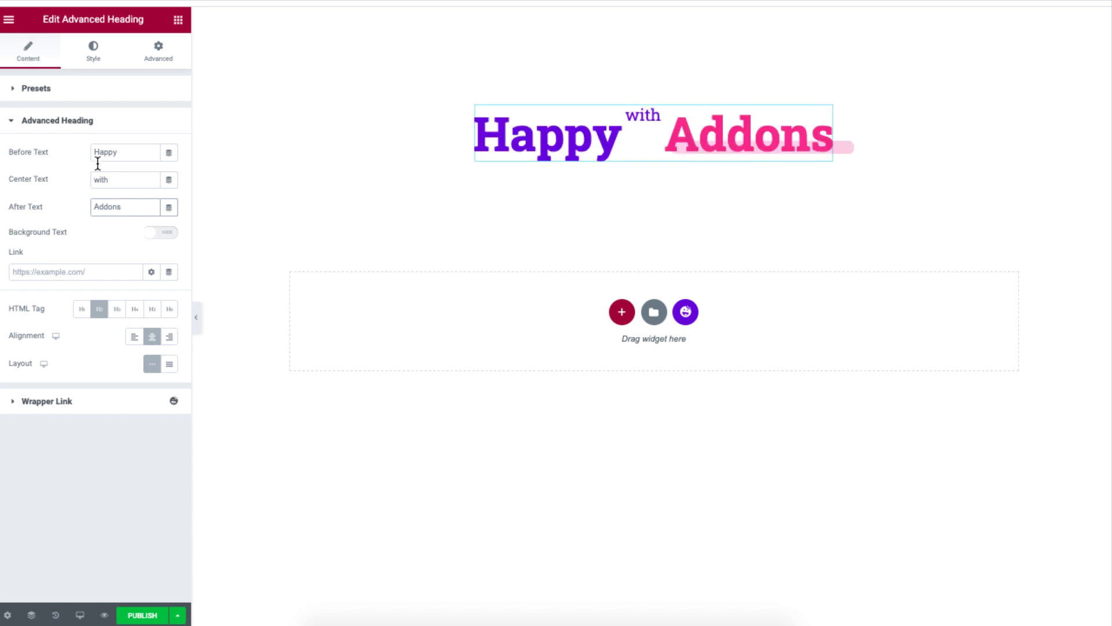
- Give the word 'Happy' 9 px padding, spacing 10 and a solid border
click(104, 46)
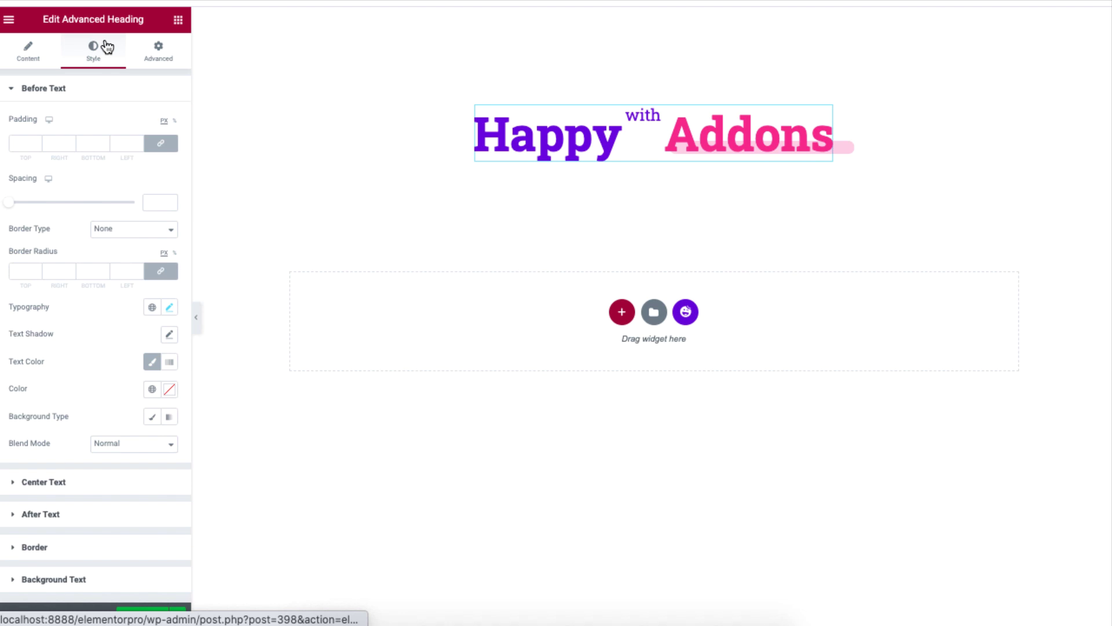
click(96, 96)
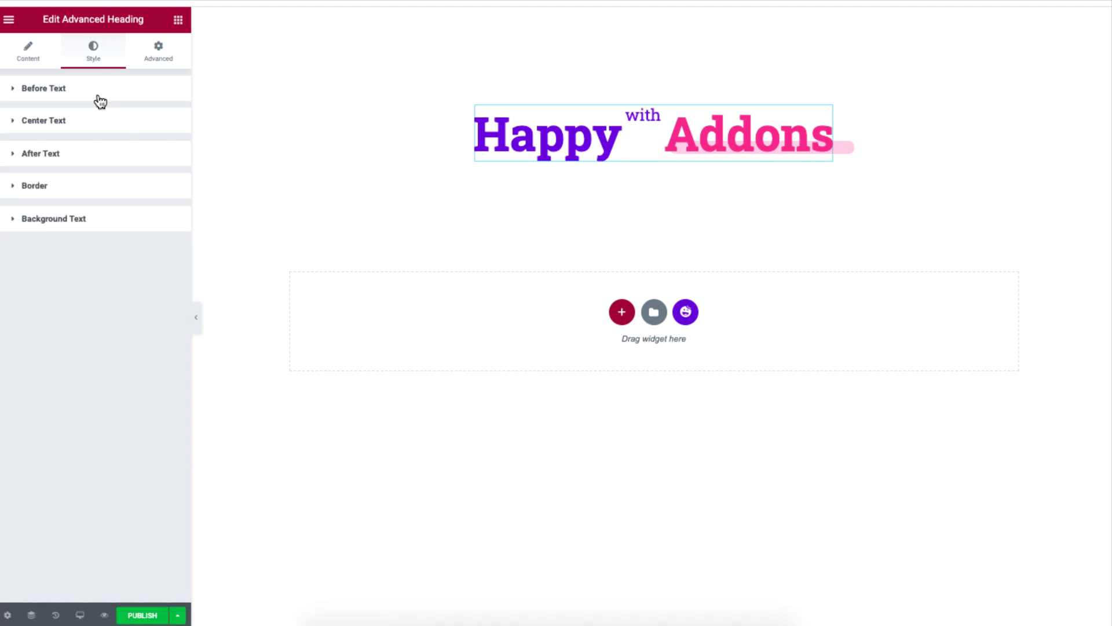
click(47, 91)
click(29, 144)
text(15)
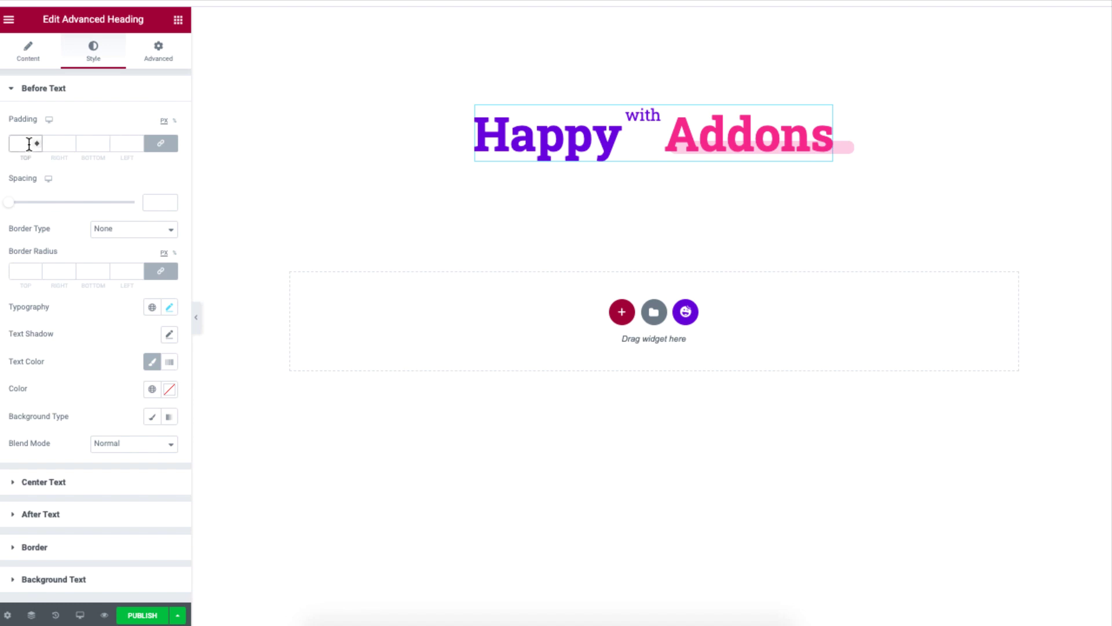
key(Down)
key(Down)
key(Down)
key(Down)
key(Down)
key(Down)
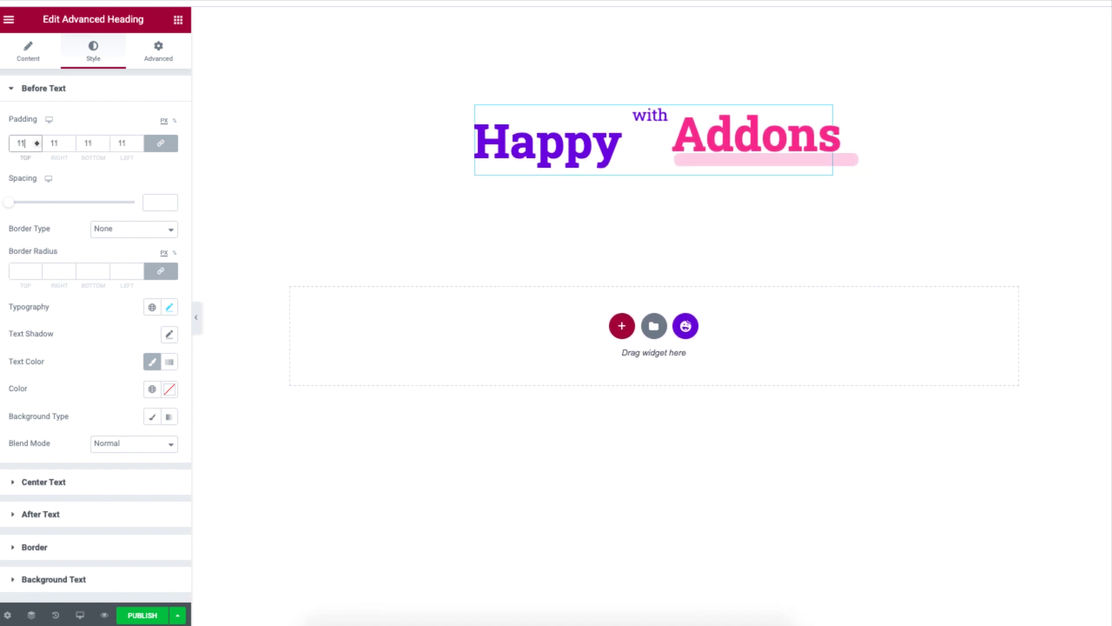
mouse_move(14, 203)
mouse_down()
mouse_move(45, 207)
mouse_move(27, 210)
mouse_up()
click(128, 230)
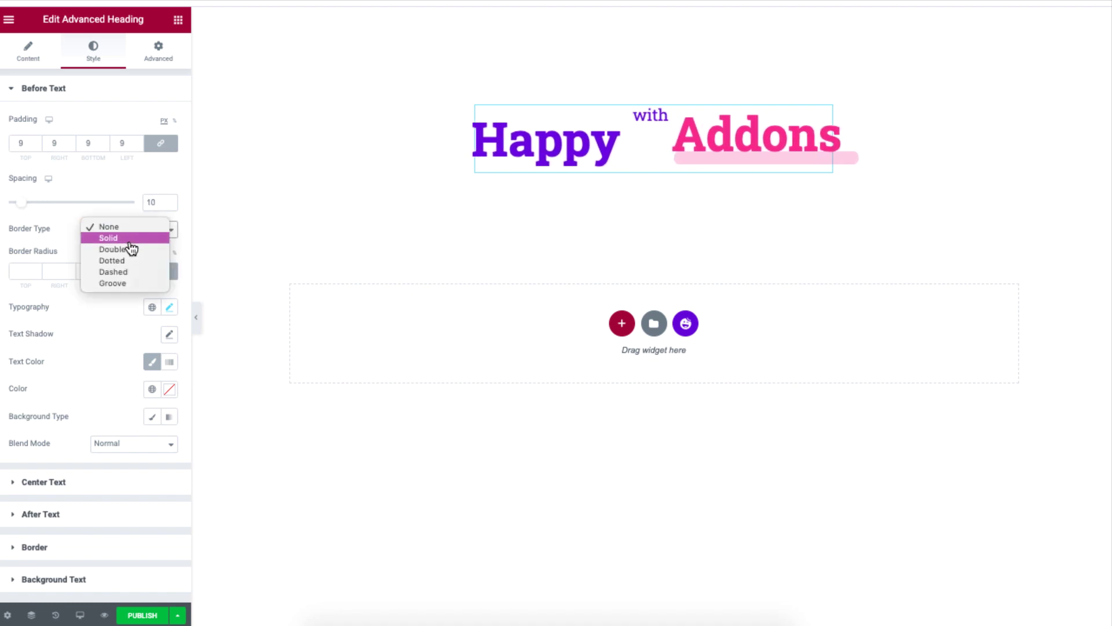
click(128, 238)
- Set 'Happy' in Tahoma at 67 px and add a text shadow
click(169, 393)
click(145, 457)
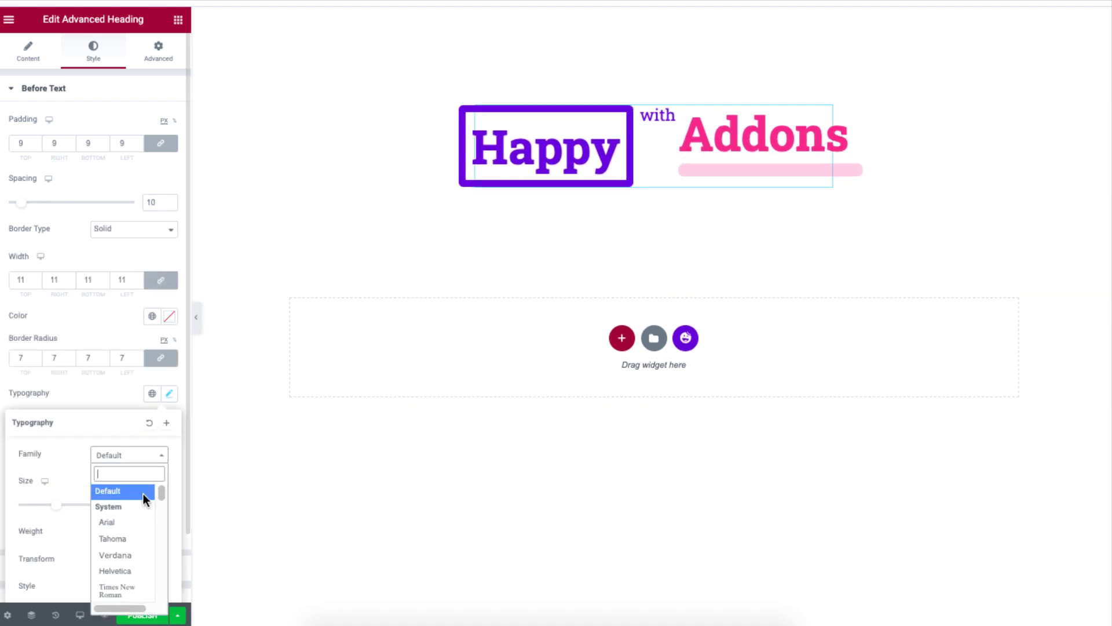
click(135, 541)
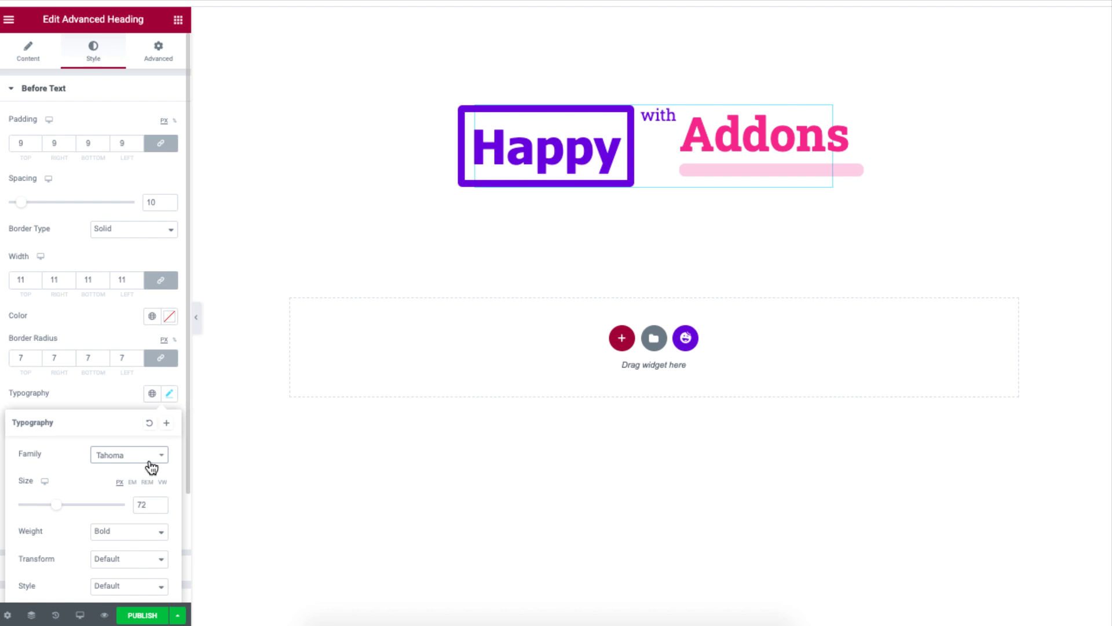
mouse_move(60, 508)
mouse_down()
mouse_move(73, 511)
mouse_move(59, 510)
mouse_up()
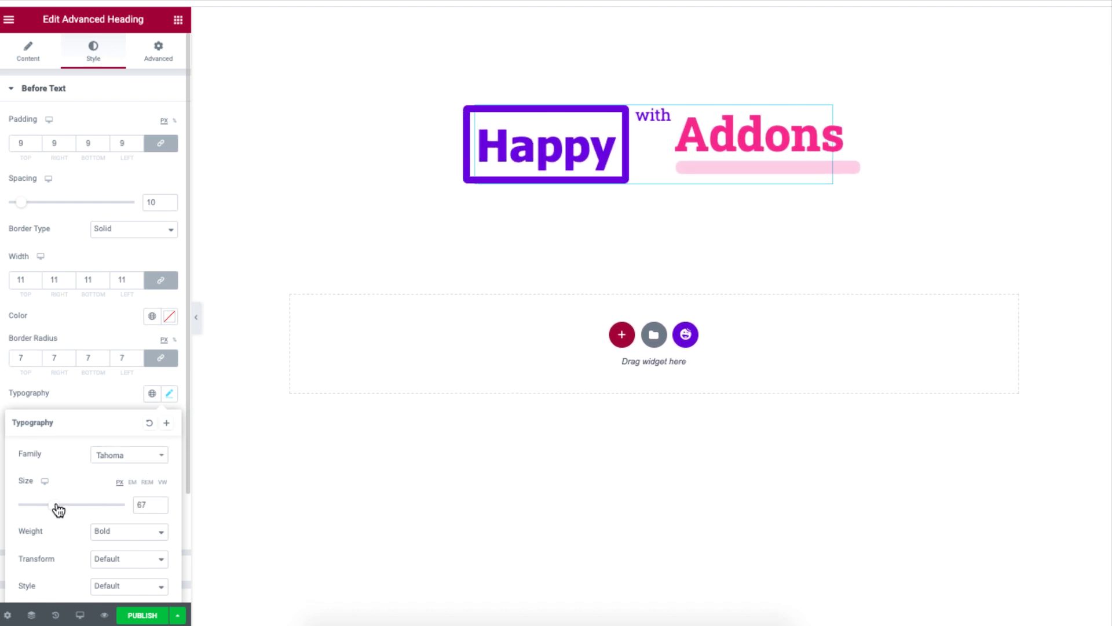
click(169, 394)
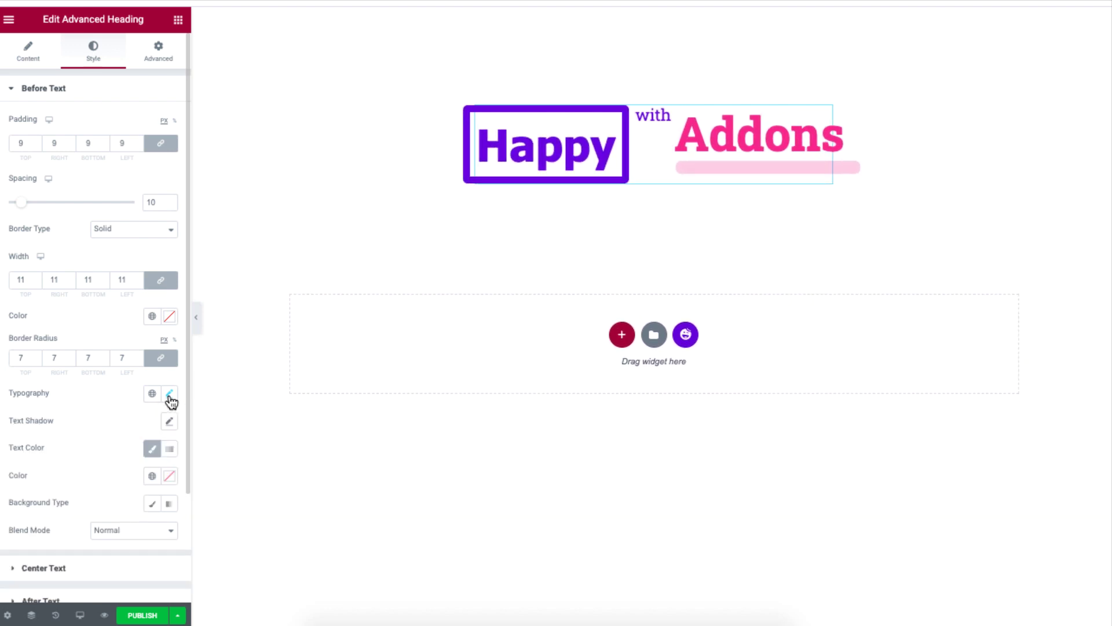
click(169, 421)
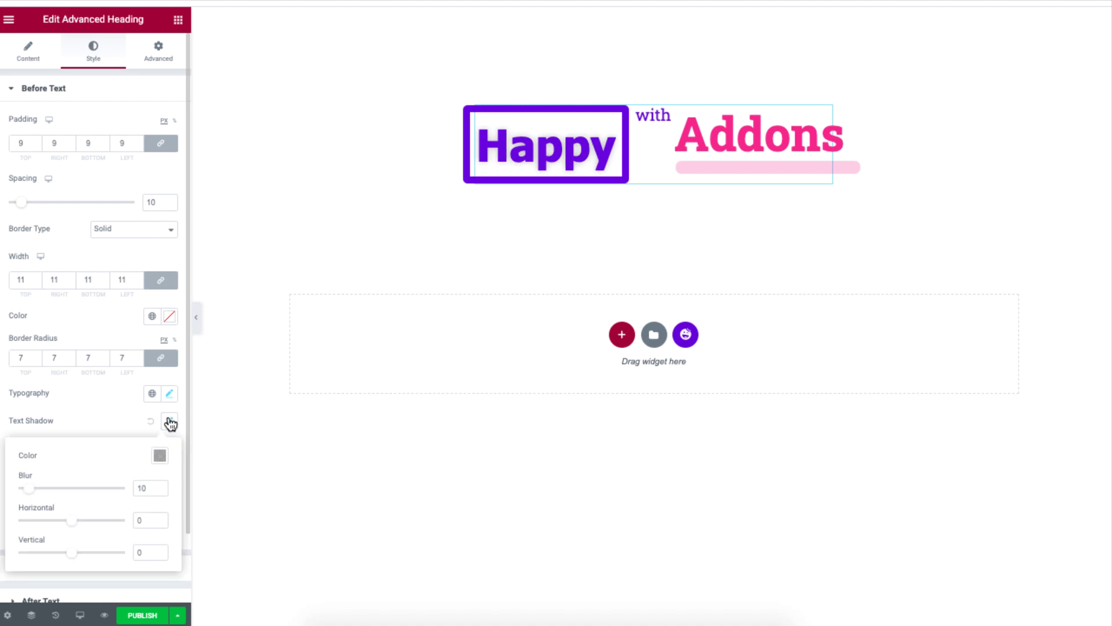
- Remove Happy's text shadow, set 'with' to size 59 with spacing 63, and widen Addons' spacing
click(150, 421)
click(115, 92)
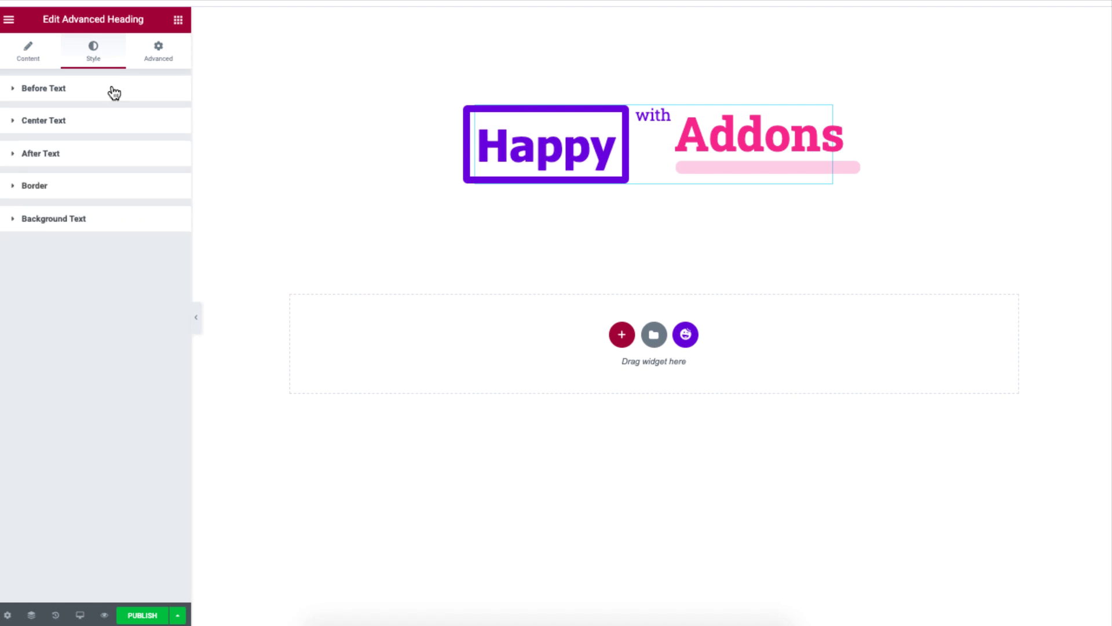
click(116, 124)
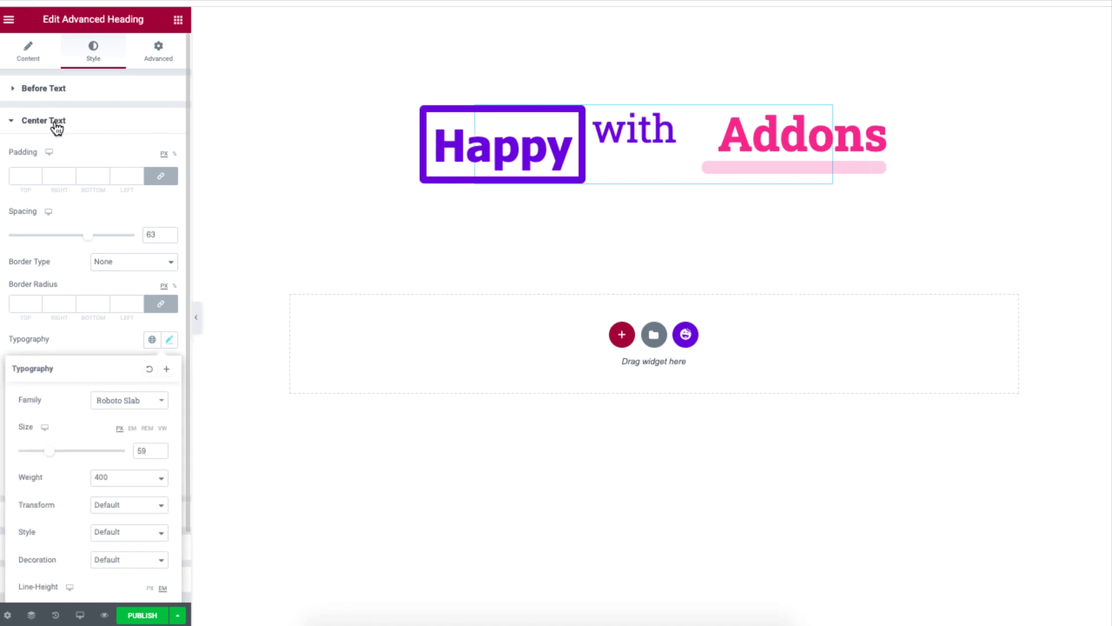
click(54, 124)
click(58, 155)
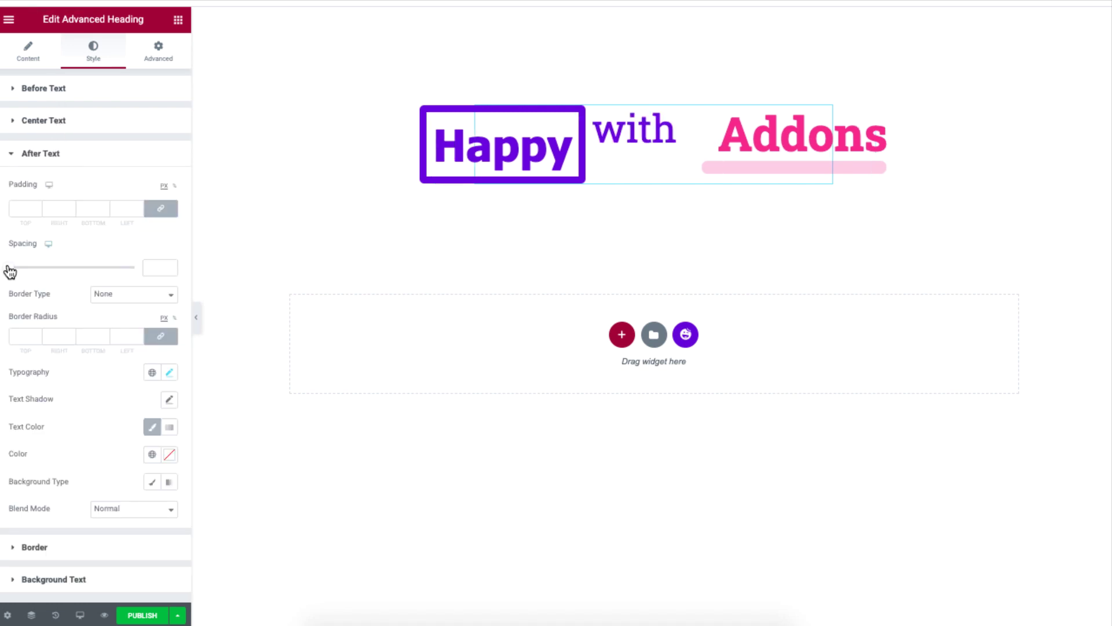
drag(8, 268, 61, 282)
click(112, 165)
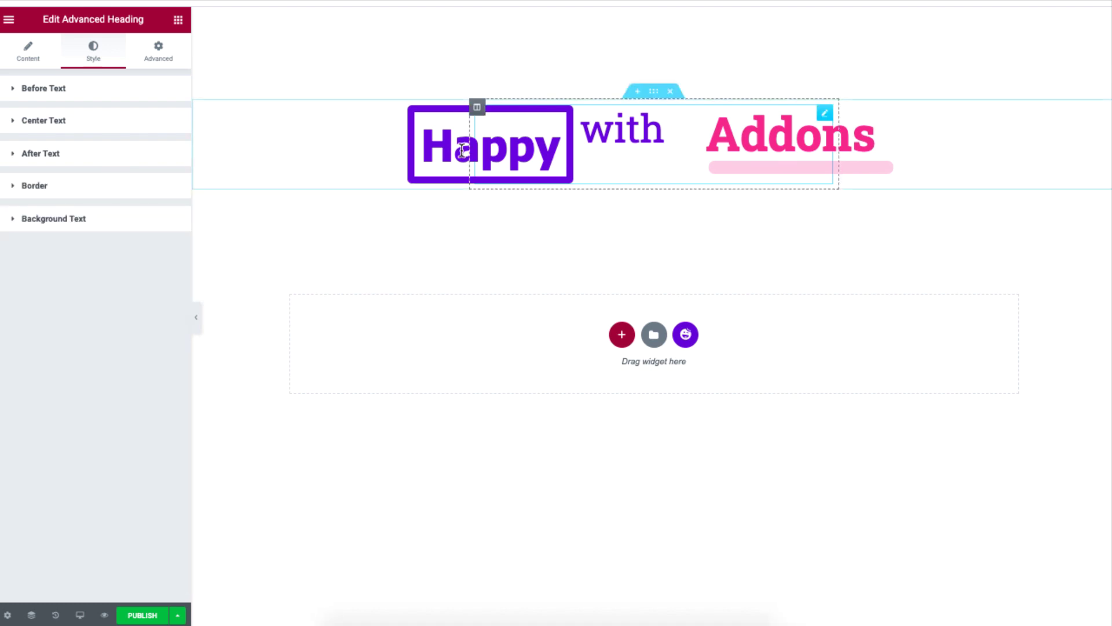
- Switch Background Text to SHOW and set its text to 'BACKGROUND'
click(46, 50)
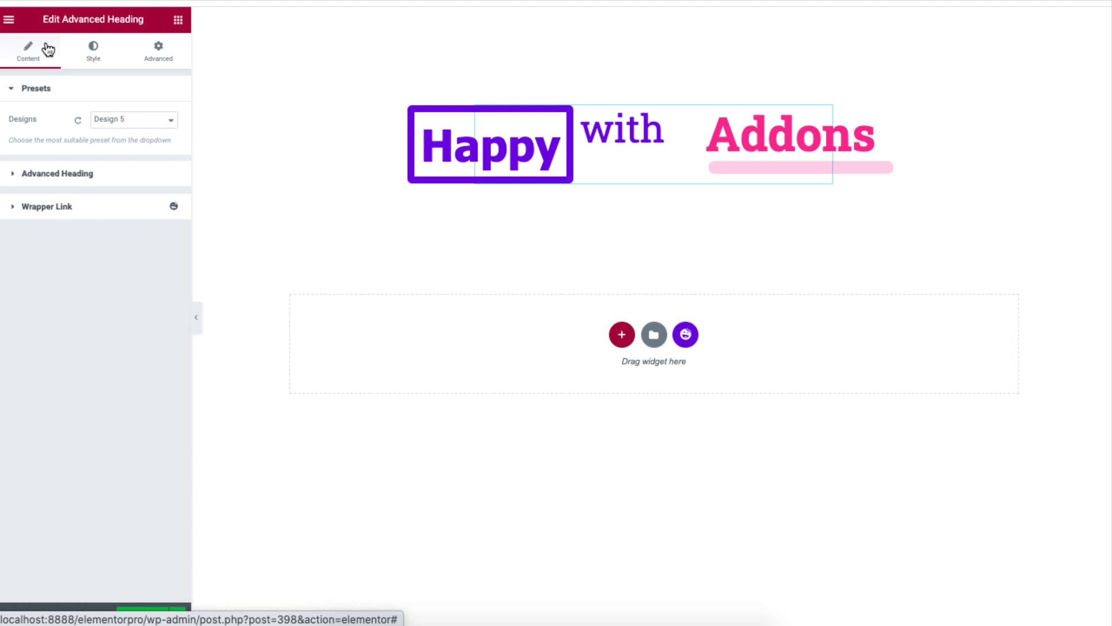
click(152, 175)
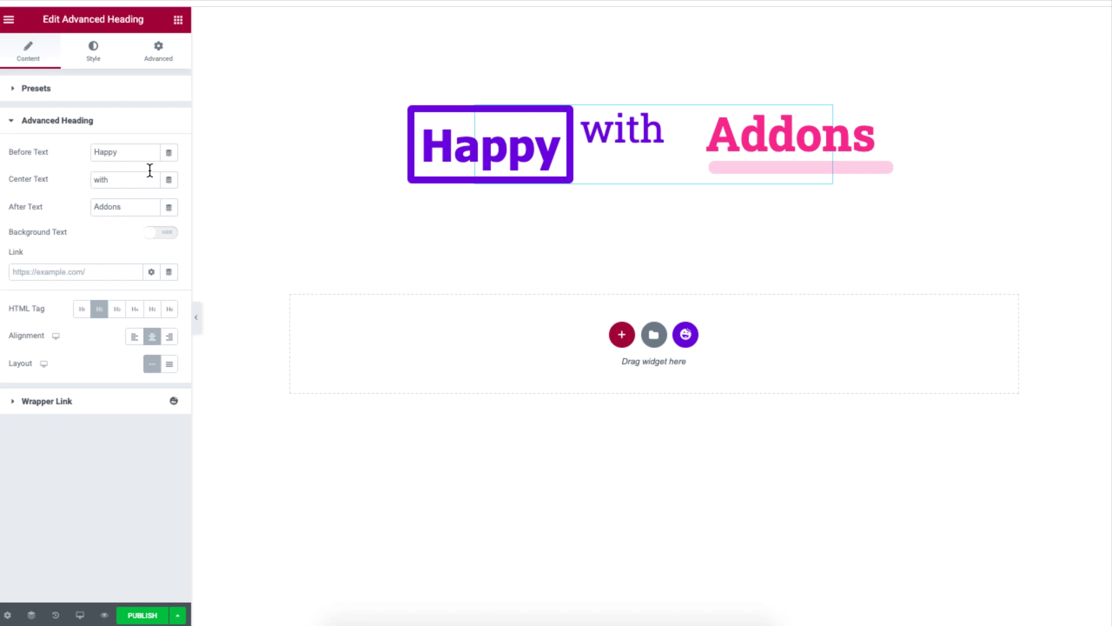
click(169, 234)
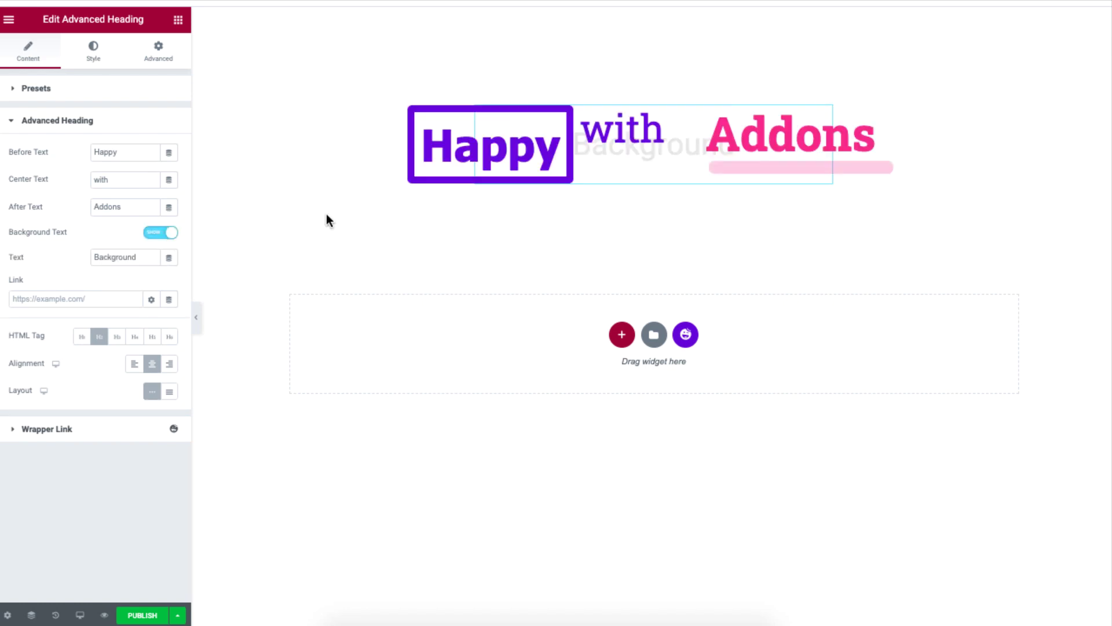
double_click(141, 256)
text(b)
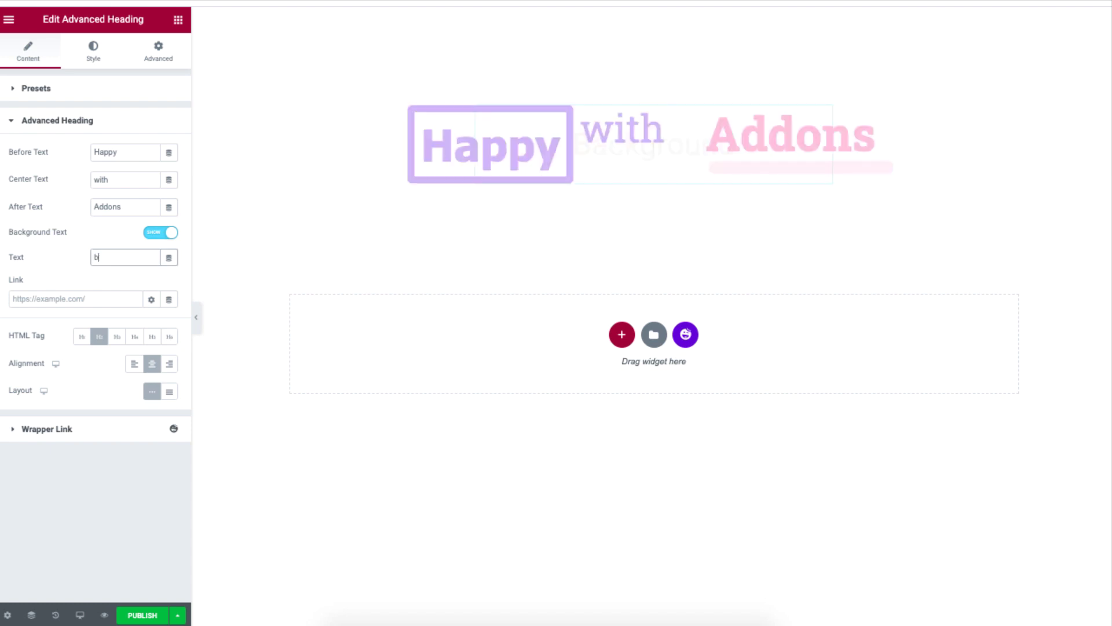
text(a)
key(BackSpace)
key(BackSpace)
text(BACKGROUND)
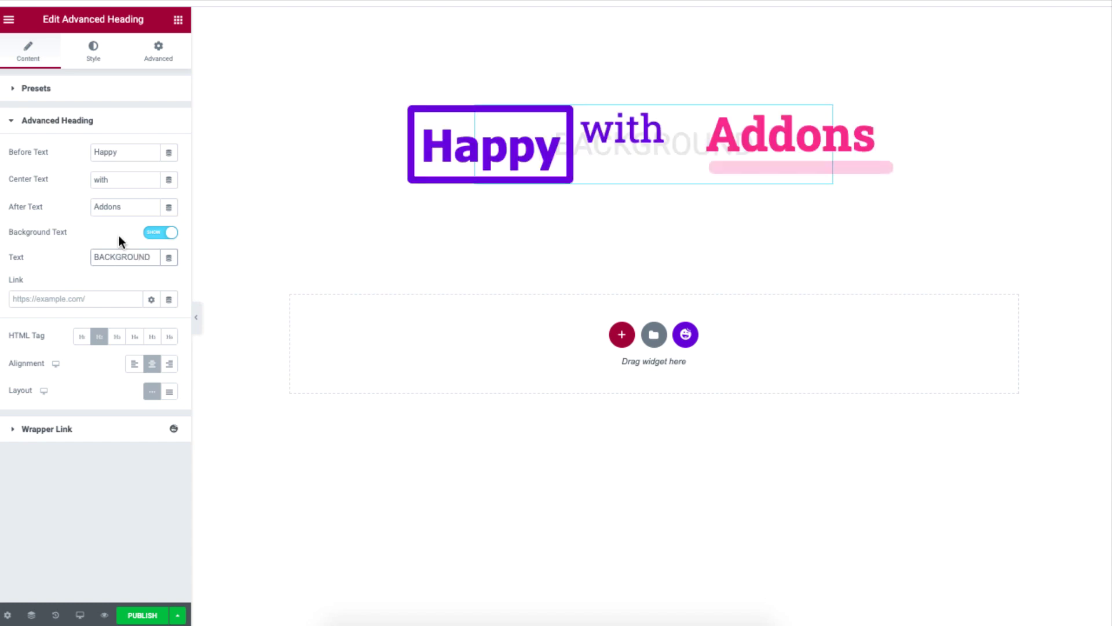
- Color the background text grey (#ACA0A0), enlarge its font size, and adjust its offset
click(102, 64)
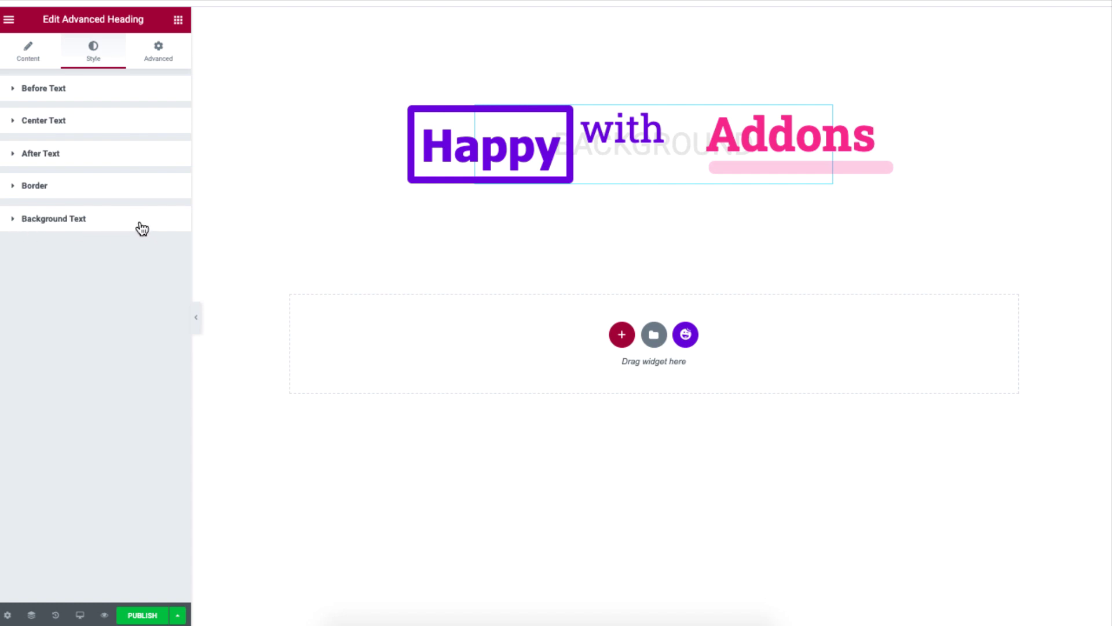
click(142, 229)
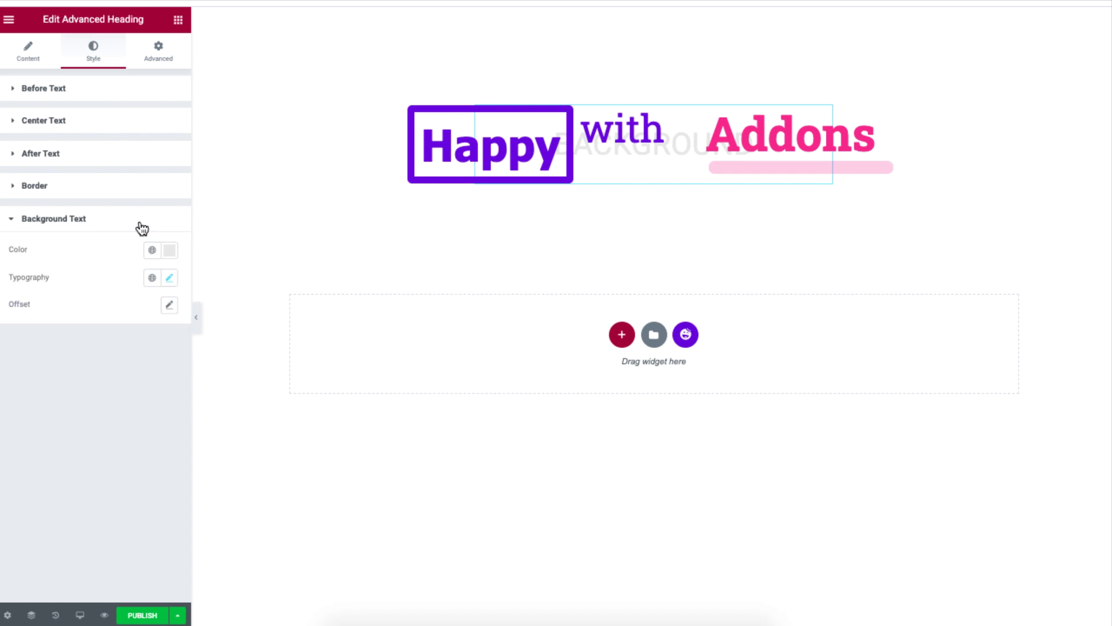
click(167, 250)
click(156, 324)
click(29, 334)
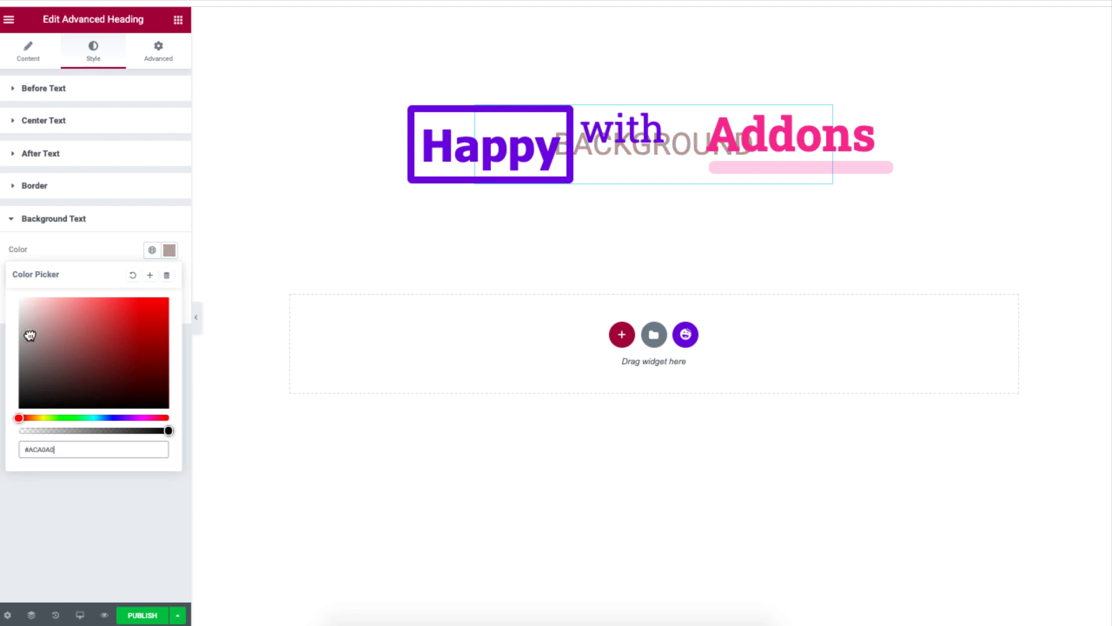
click(79, 255)
click(168, 277)
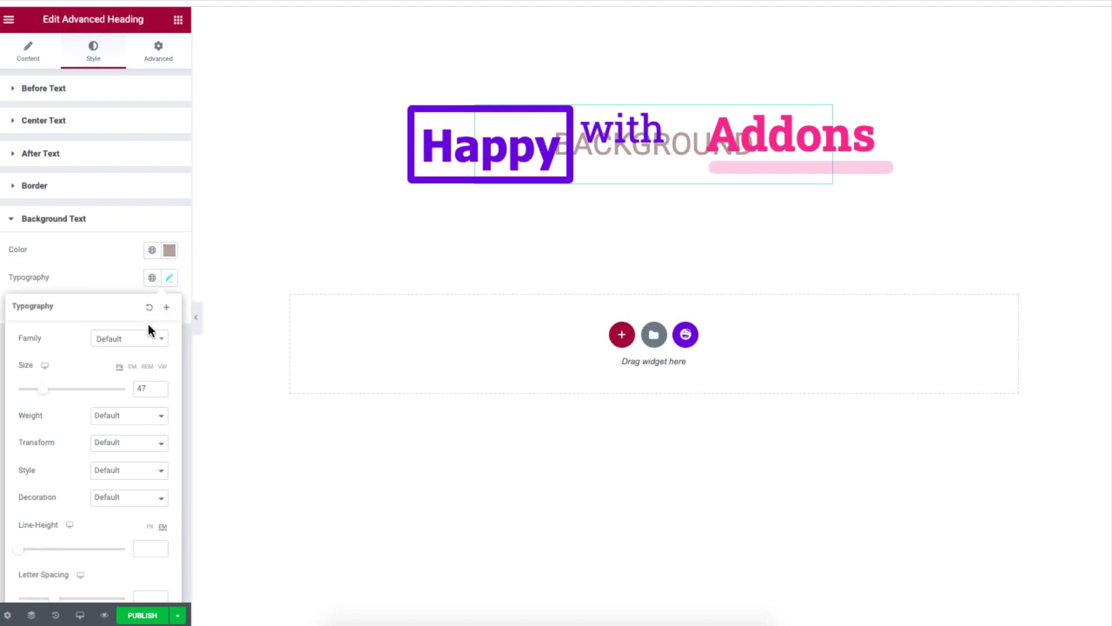
mouse_move(49, 389)
mouse_down()
mouse_move(120, 390)
mouse_move(49, 392)
mouse_move(107, 418)
mouse_up()
click(168, 277)
click(169, 305)
click(100, 227)
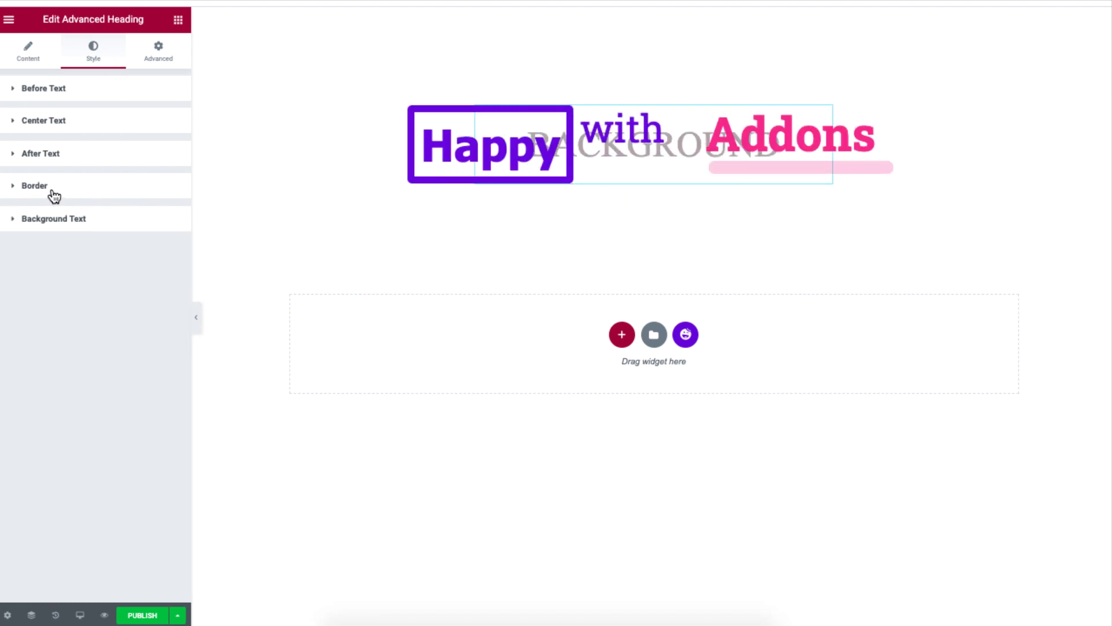
- Make the heading's underline a green dashed bar, 470 long and 16 wide
click(128, 187)
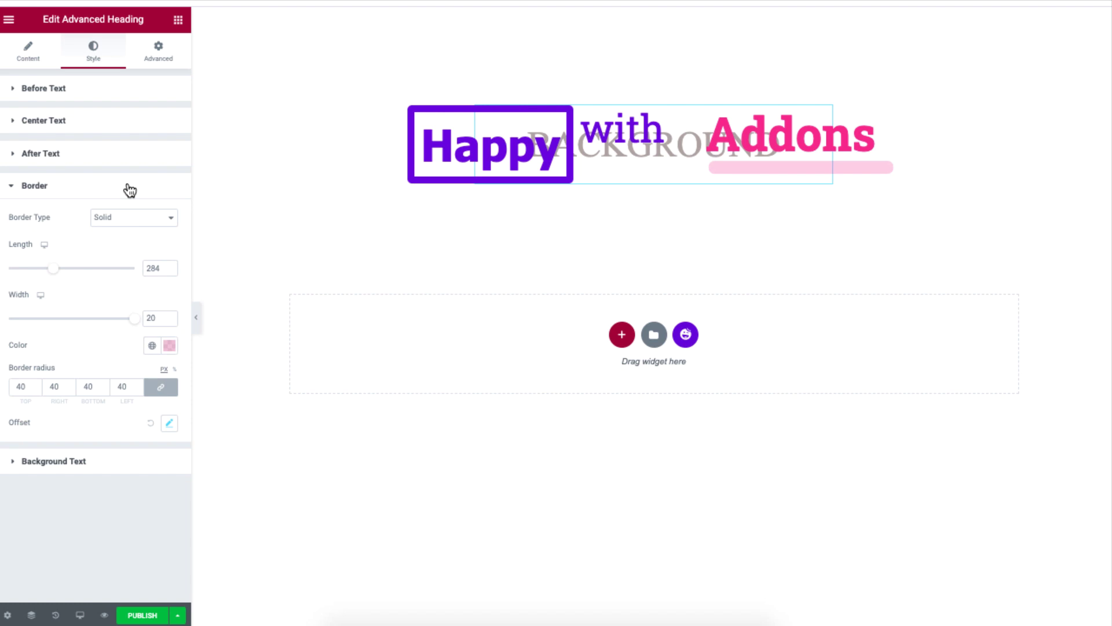
click(135, 217)
click(147, 254)
mouse_move(53, 268)
mouse_down()
mouse_move(116, 271)
mouse_move(71, 272)
mouse_up()
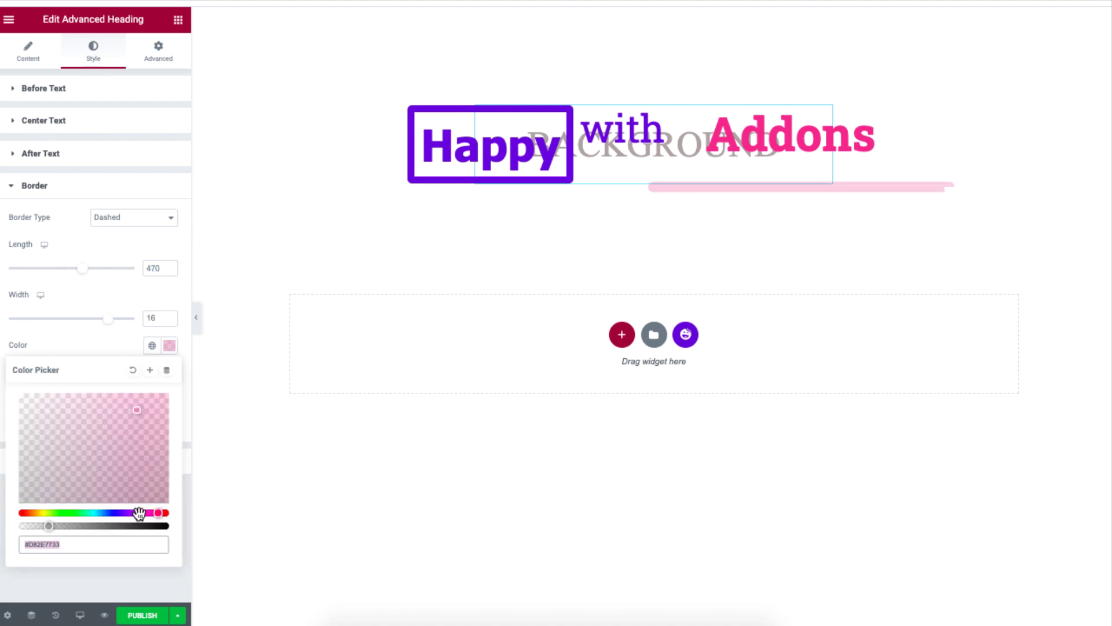
drag(131, 514, 45, 513)
click(85, 484)
click(152, 250)
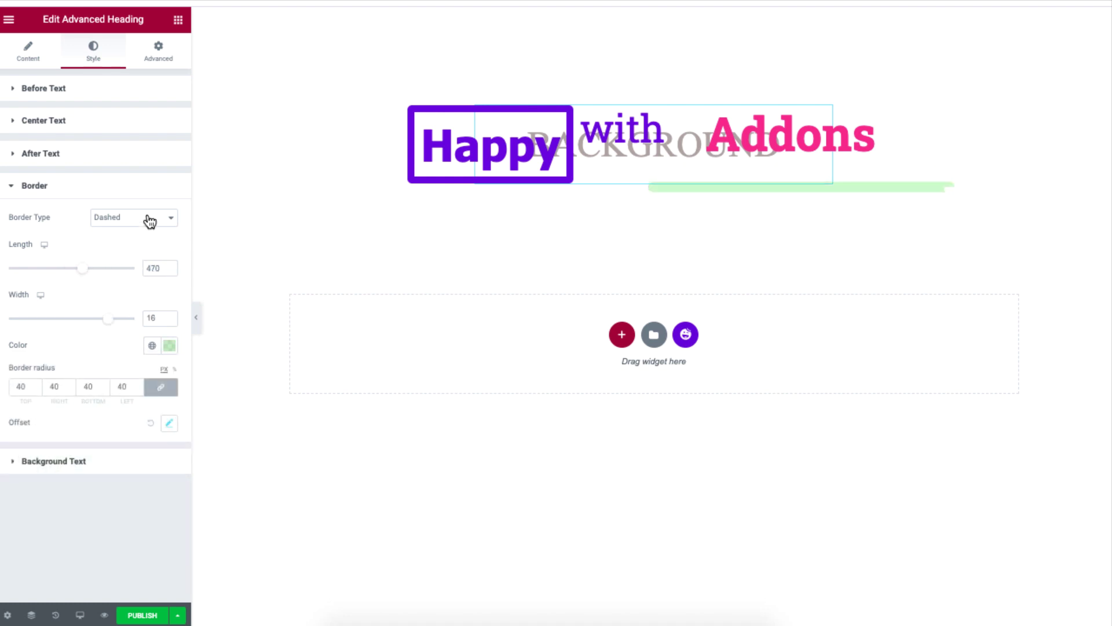
- Try the alignment and layout options, leaving the heading centered and inline
click(66, 194)
click(32, 54)
click(61, 173)
click(139, 363)
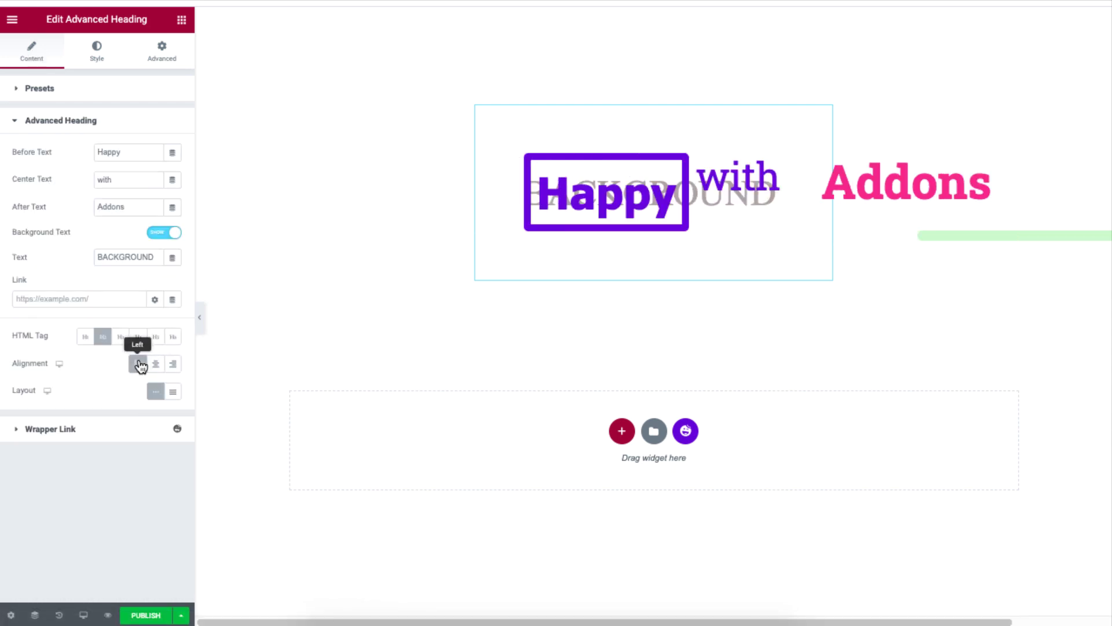
click(172, 363)
click(154, 365)
click(172, 391)
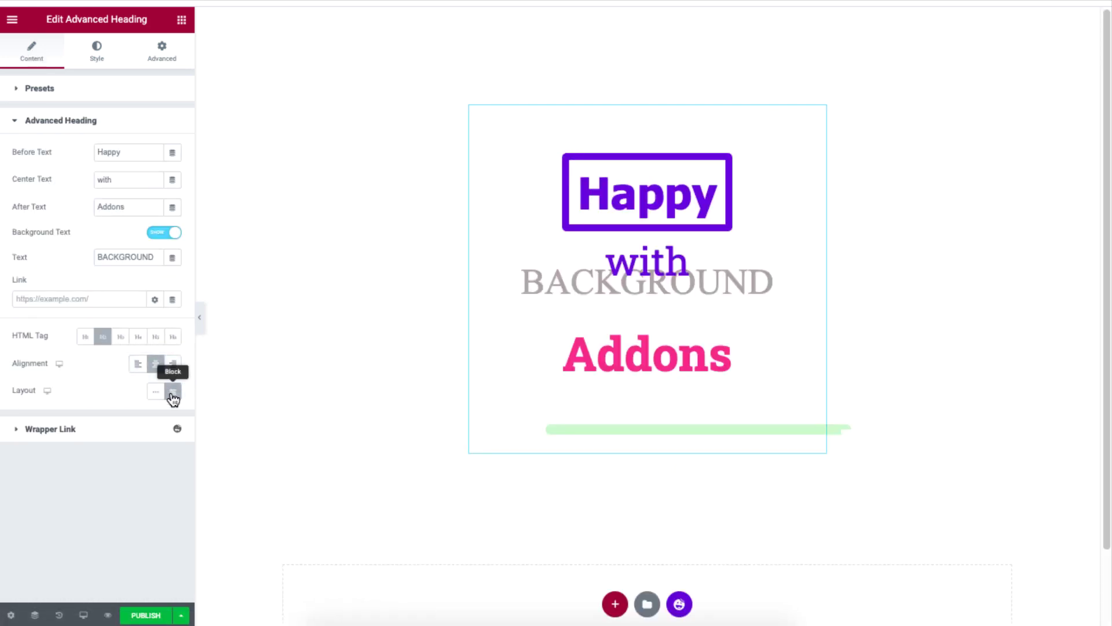
click(157, 393)
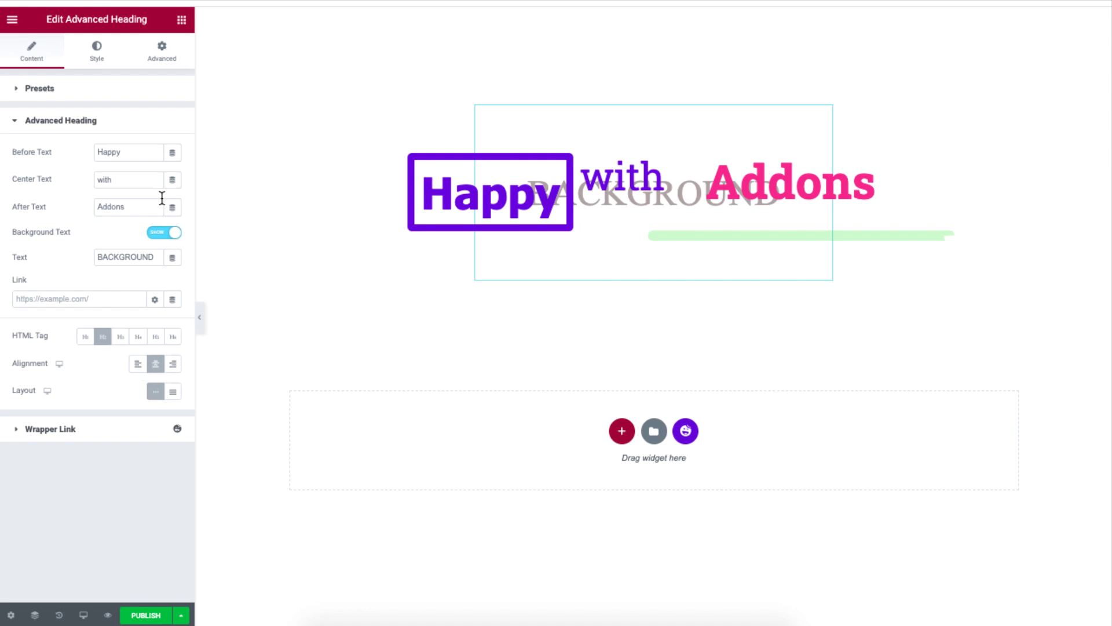
- Set the heading's margin to 35 and padding to 39 on all sides
click(162, 52)
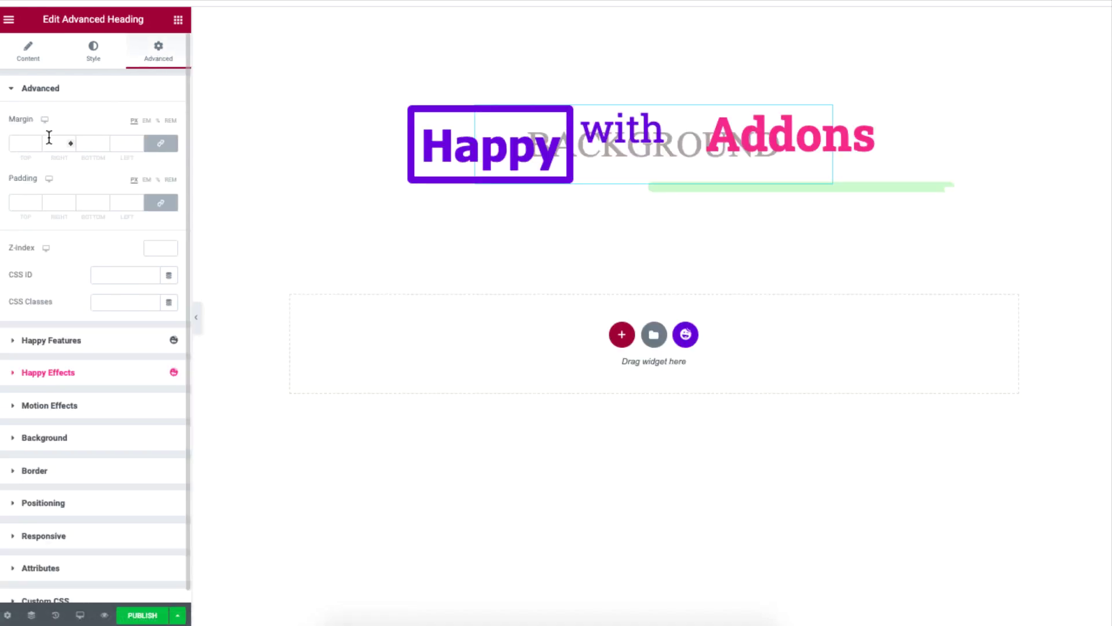
click(30, 144)
key(Up)
key(Up)
key(Up)
key(Up)
key(Up)
key(Up)
key(Up)
key(Up)
key(Up)
key(Up)
key(Up)
key(Up)
key(Up)
key(Up)
key(Up)
key(Up)
key(Up)
key(Up)
key(Up)
key(Up)
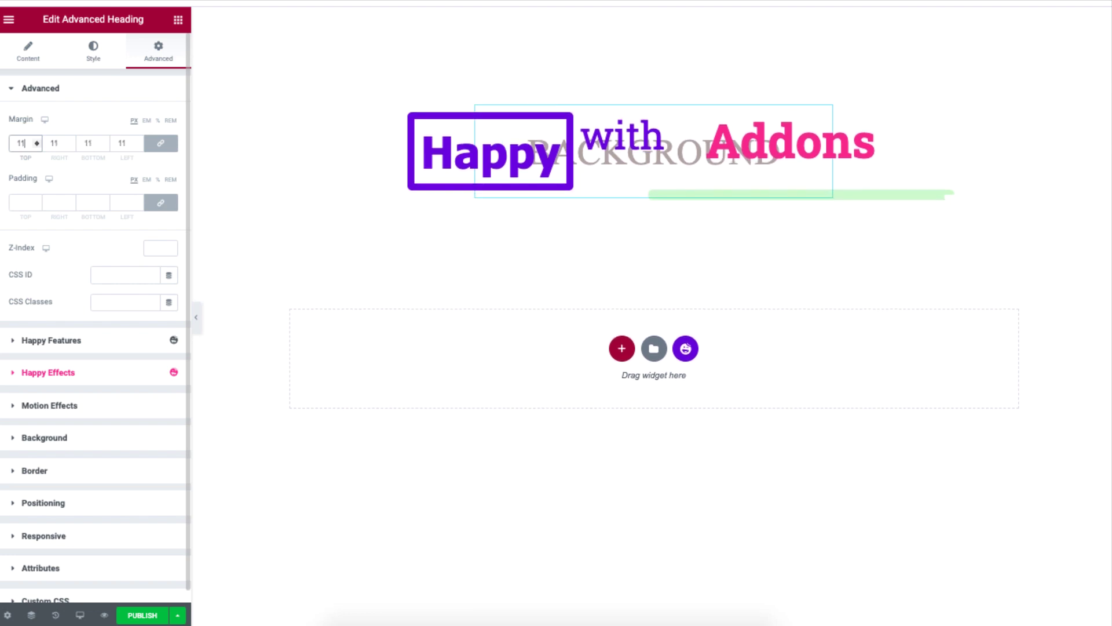
key(Up)
key(Up)
key(Up)
key(Up)
key(Up)
key(Up)
key(Up)
key(Up)
key(Up)
key(Up)
key(Up)
key(Up)
key(Up)
click(21, 202)
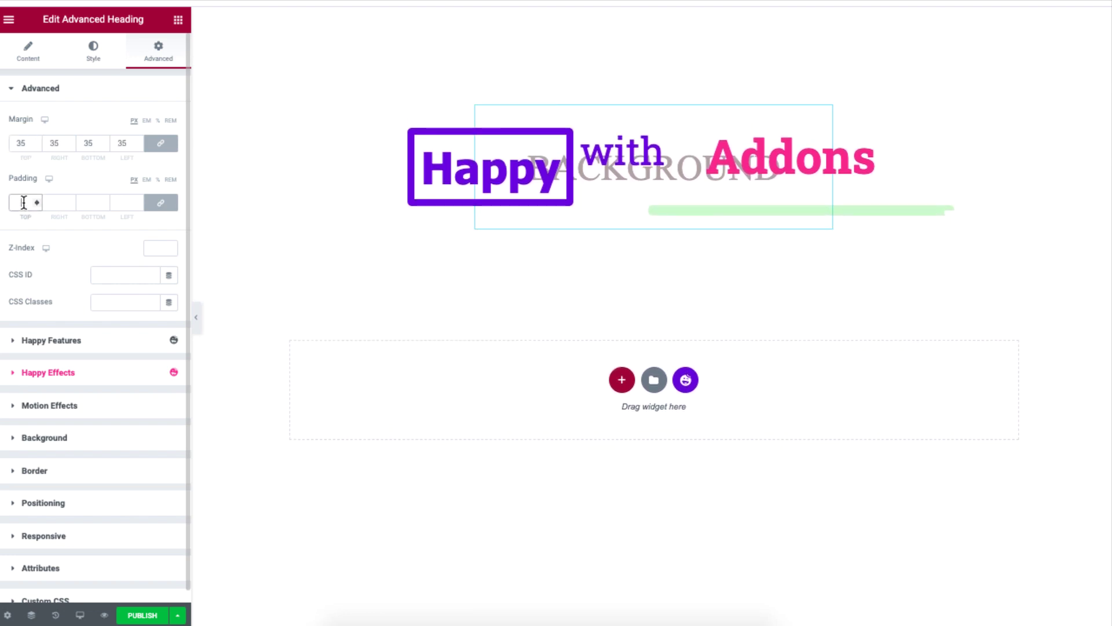
key(Up)
key(Up)
key(Up)
key(Up)
key(Up)
key(Up)
key(Up)
key(Up)
key(Up)
key(Up)
key(Up)
key(Up)
key(Up)
key(Up)
key(Up)
key(Up)
key(Up)
key(Up)
key(Up)
key(Up)
key(Up)
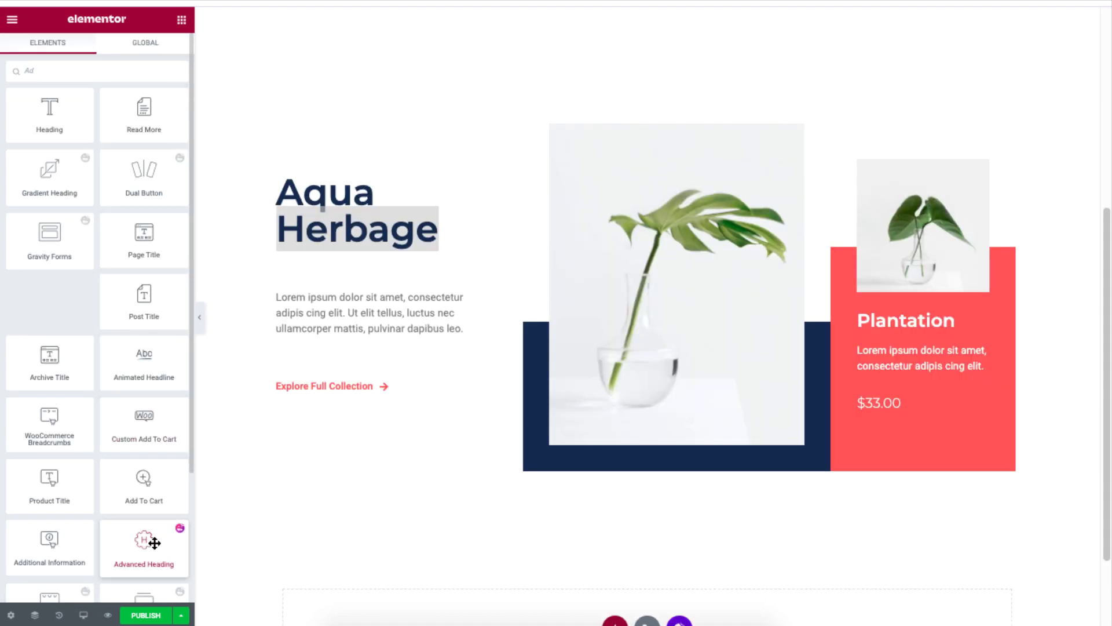
- Drop an Advanced Heading below the Aqua Herbage title and apply a preset design
drag(154, 539, 363, 242)
click(138, 119)
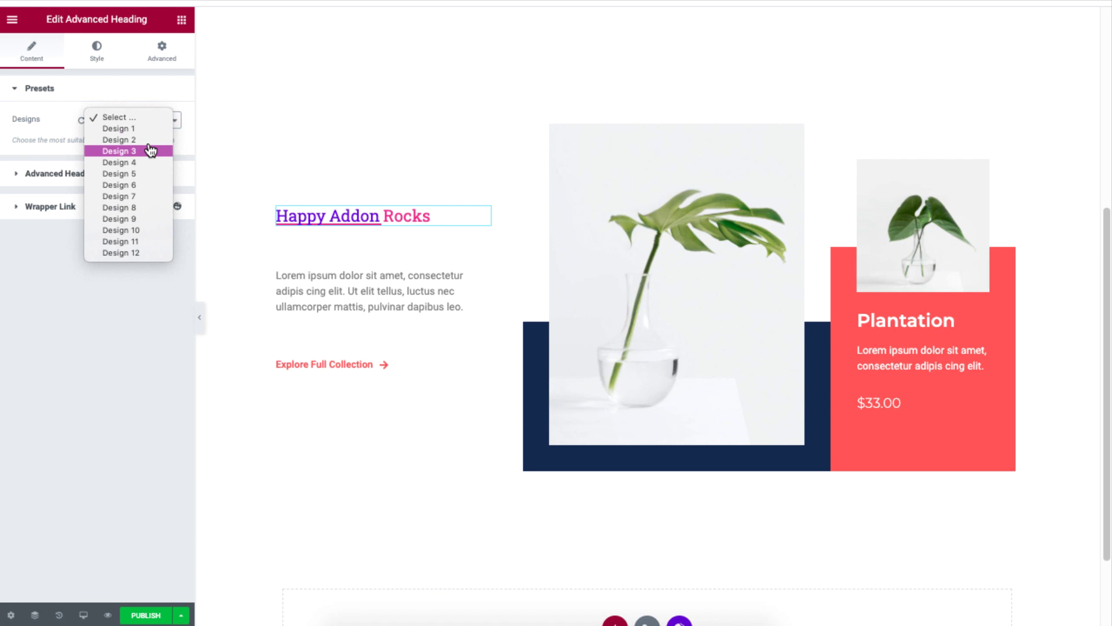
click(151, 185)
- Change the heading text to 'ELEGANT' and 'PLANT' with no center text, kept centered inline
click(152, 177)
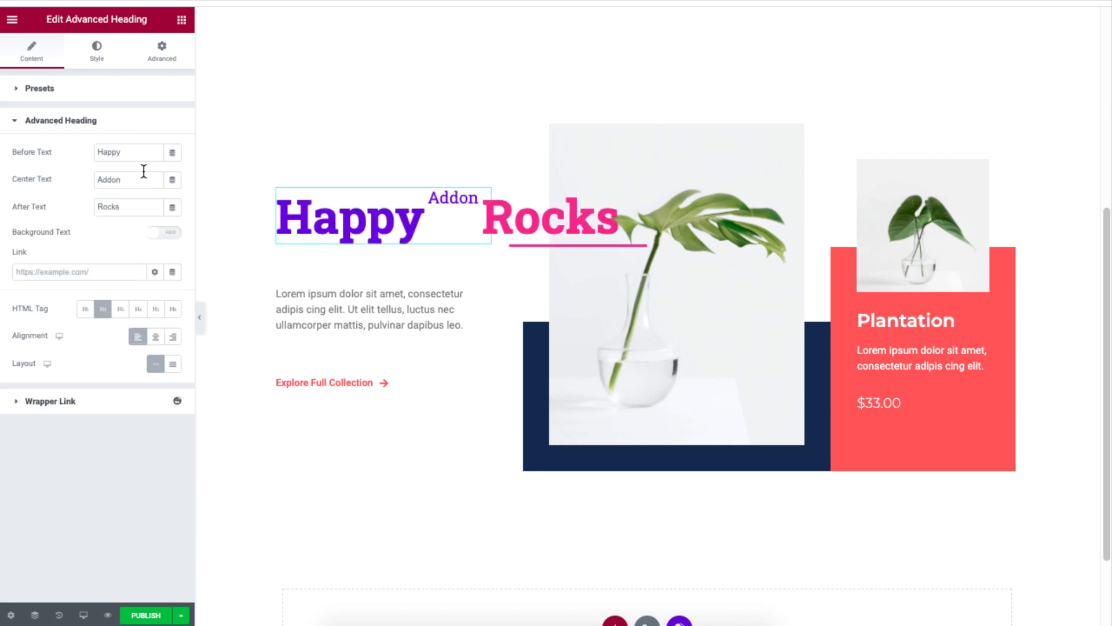
double_click(140, 151)
text(ELEGANT)
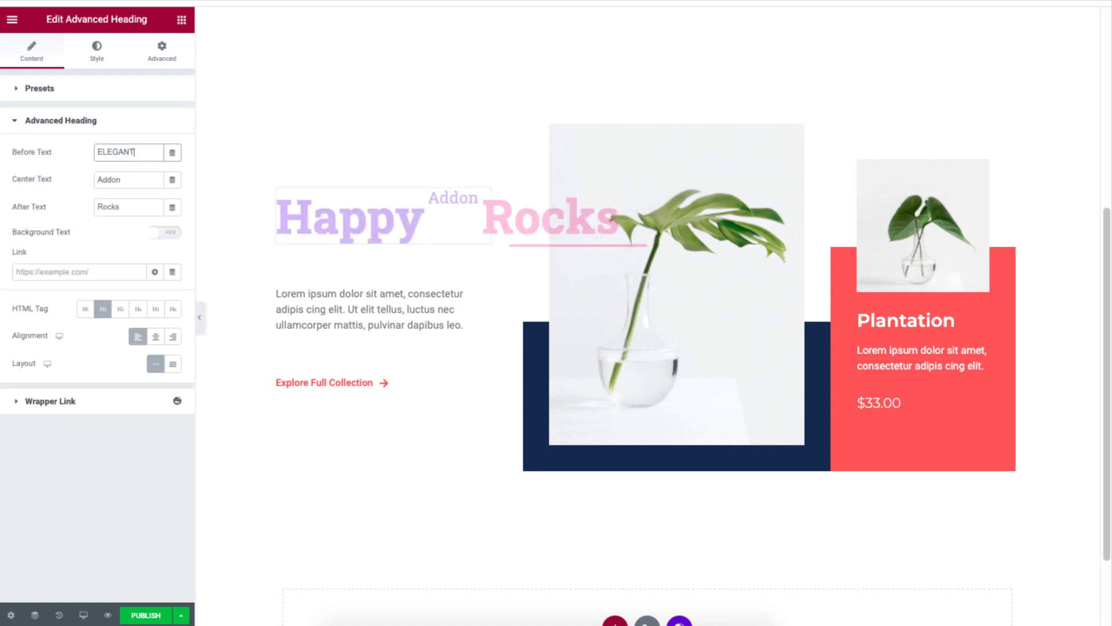
double_click(139, 179)
key(BackSpace)
double_click(139, 207)
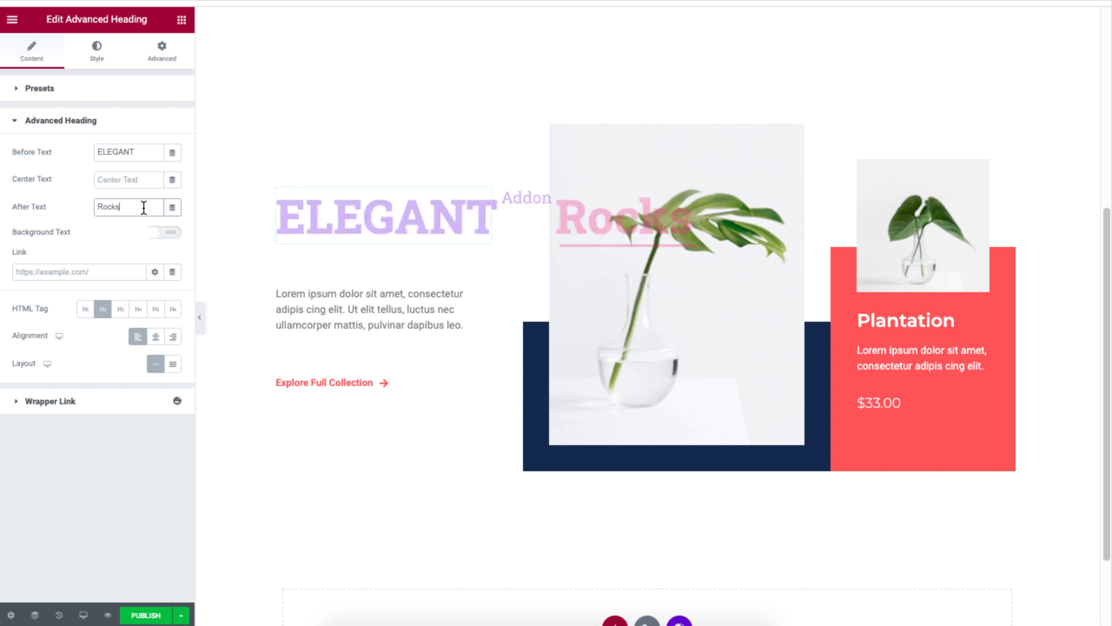
text(PLANT)
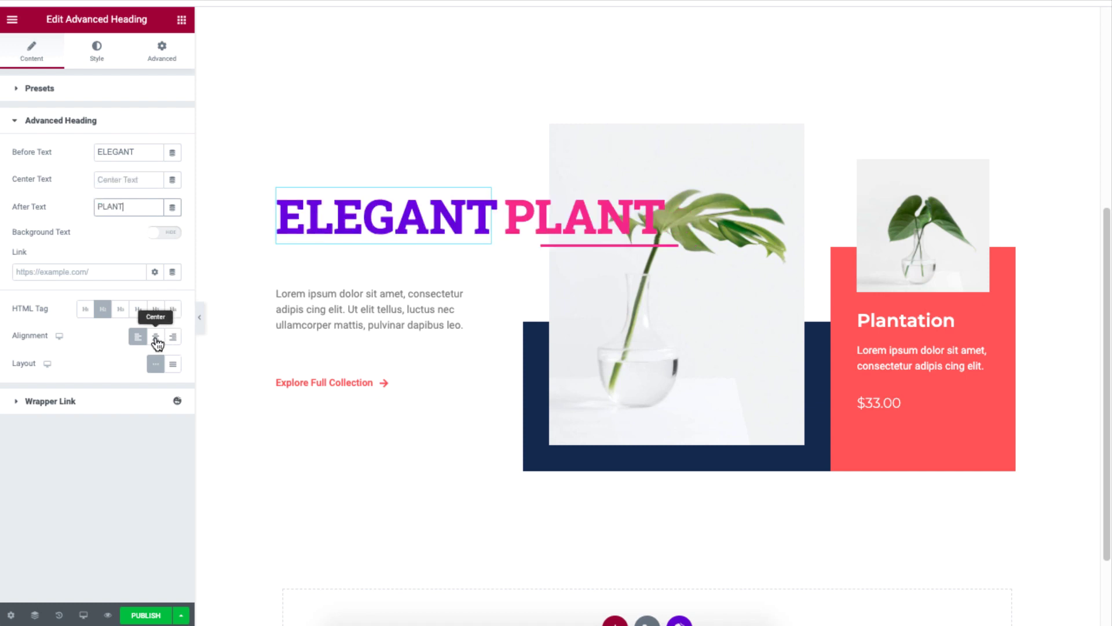
click(154, 340)
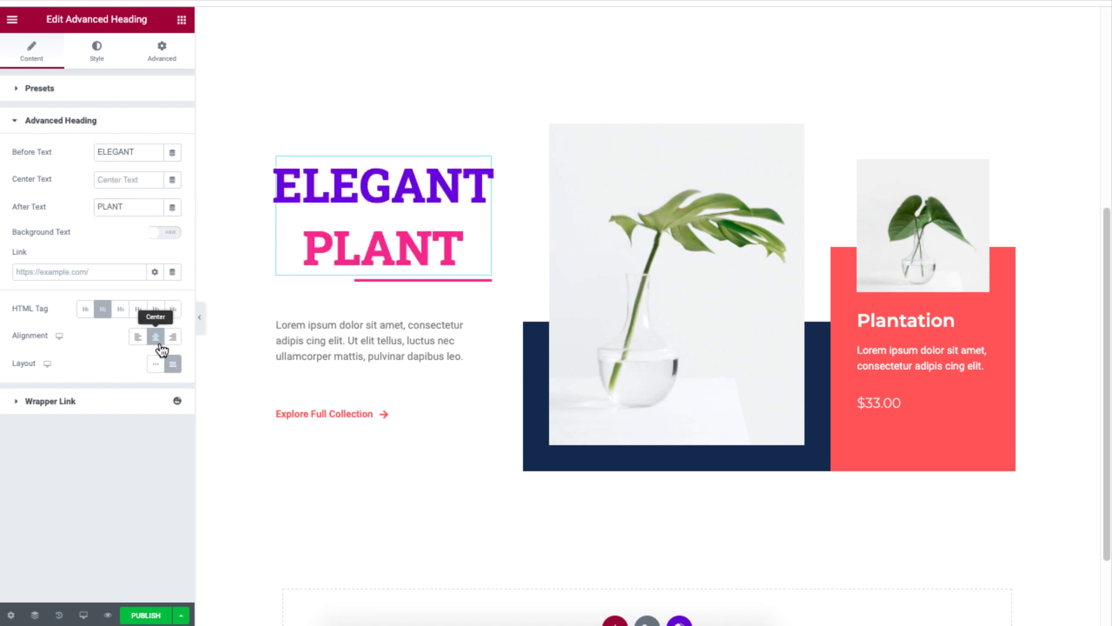
click(157, 341)
- Lengthen the pink underline, thicken it to width 8, and shift its offset
click(103, 55)
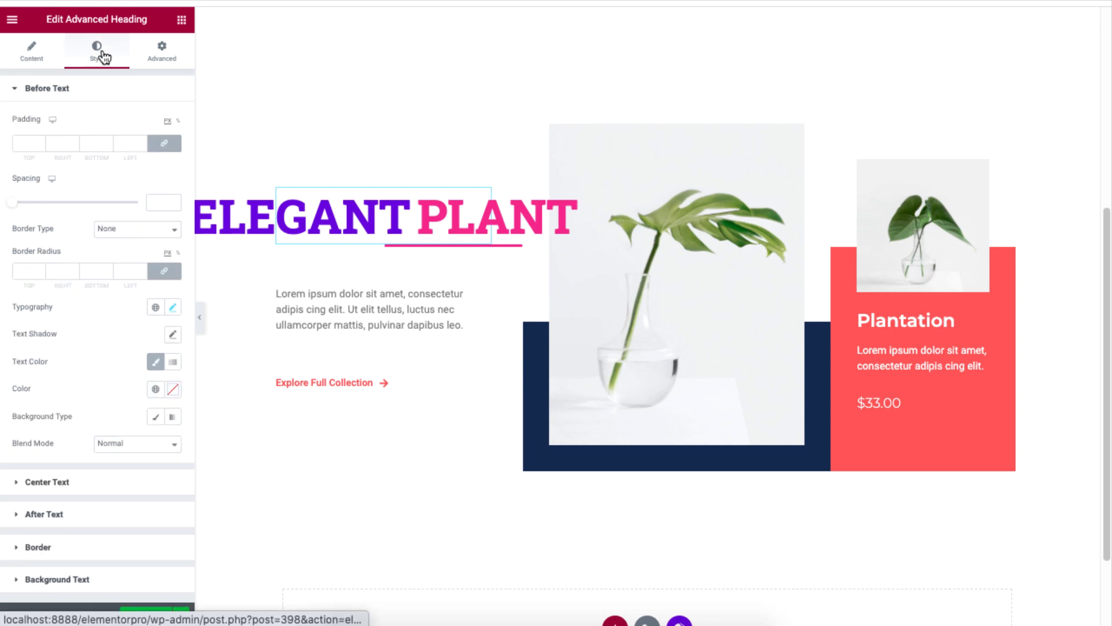
click(69, 94)
click(76, 187)
drag(51, 276, 74, 276)
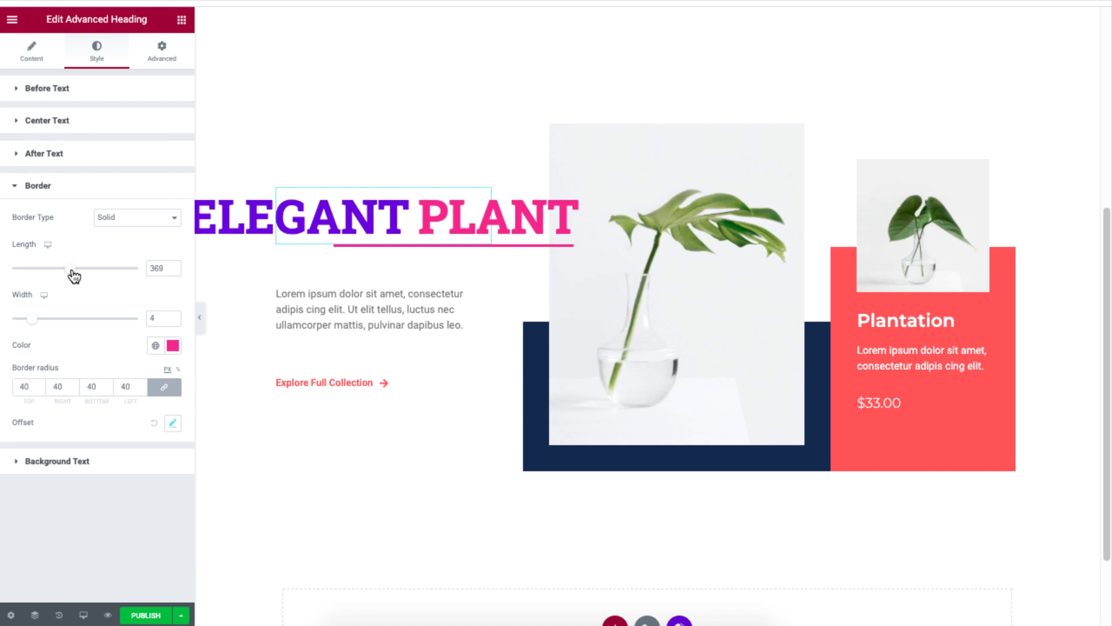
drag(34, 320, 60, 322)
click(173, 423)
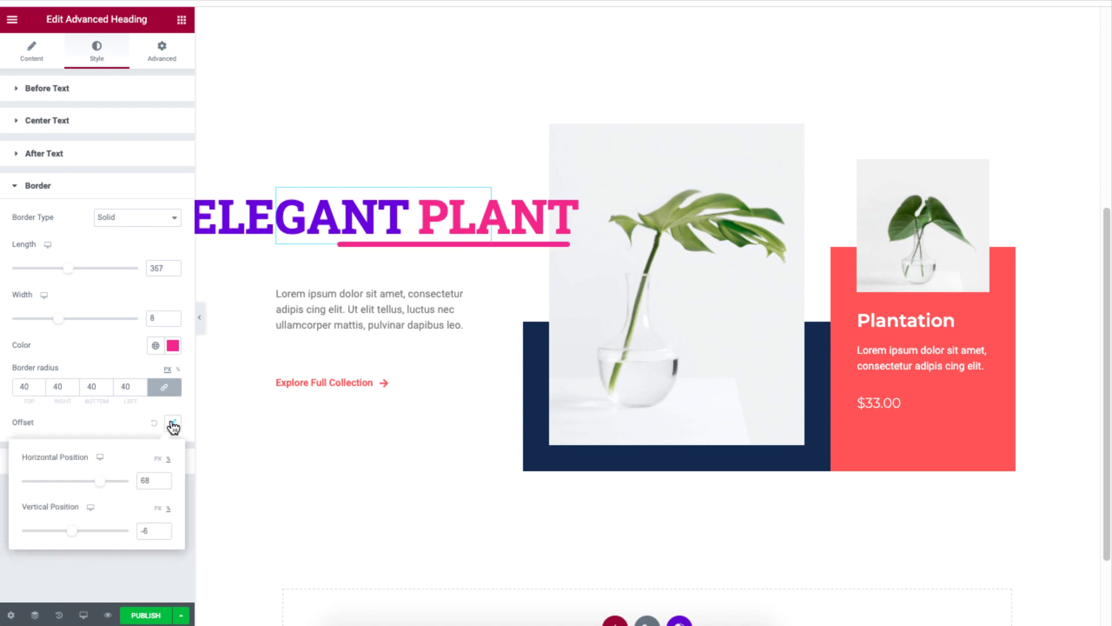
drag(95, 481, 100, 481)
drag(76, 531, 73, 531)
click(137, 218)
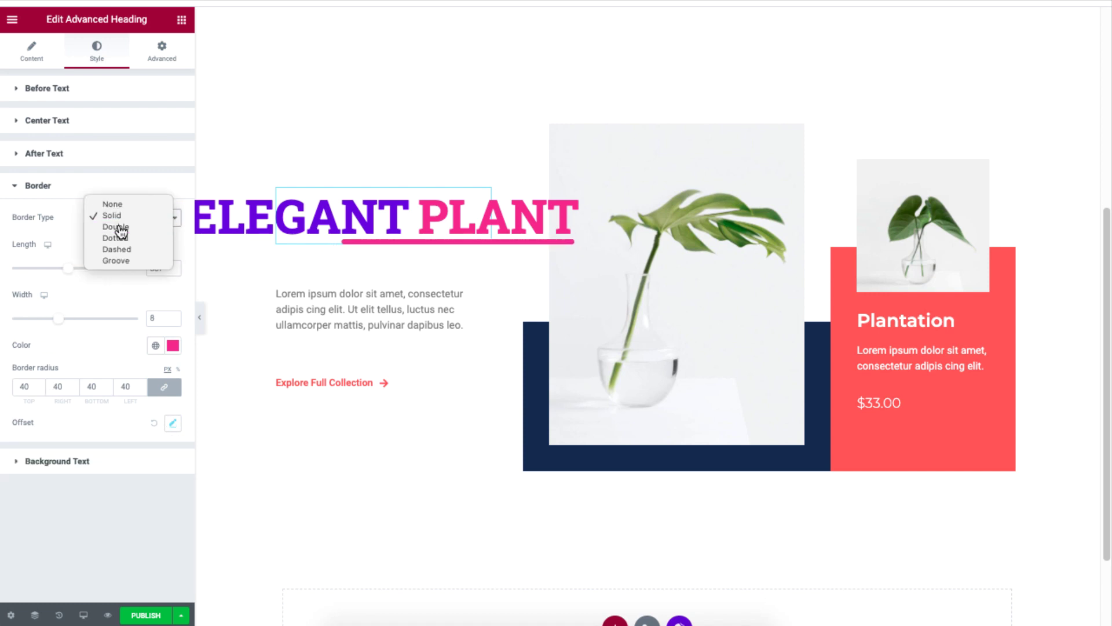
- Keep the underline solid, set its length to 262, and shift it right beneath 'PLANT'
click(99, 214)
click(172, 423)
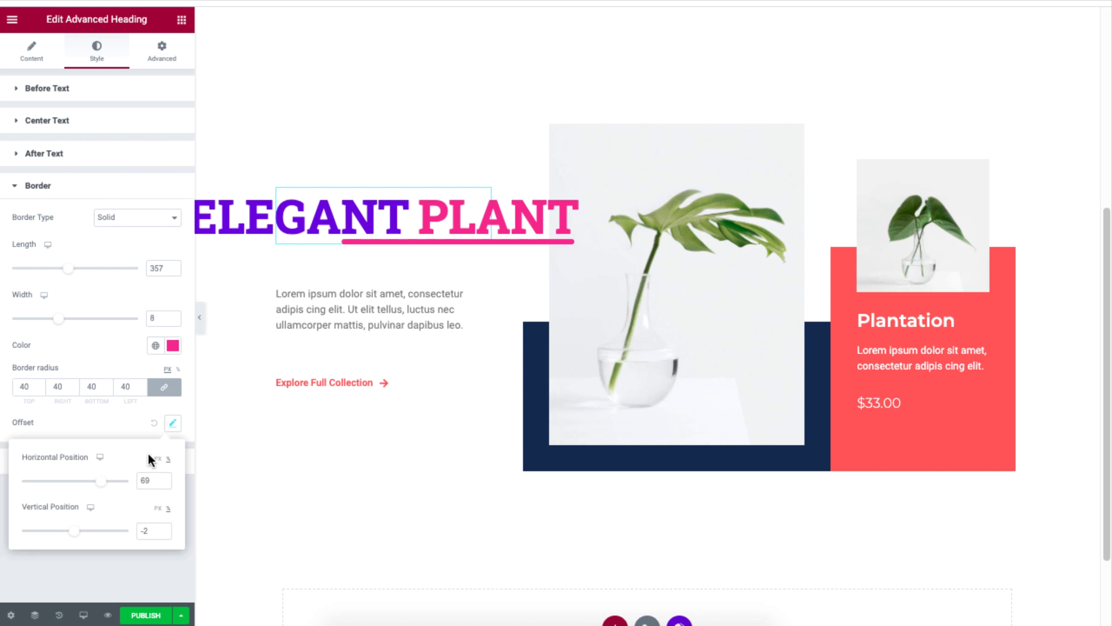
click(172, 424)
drag(68, 268, 49, 268)
click(173, 423)
drag(101, 481, 110, 485)
click(53, 268)
click(172, 423)
drag(99, 481, 108, 482)
click(88, 193)
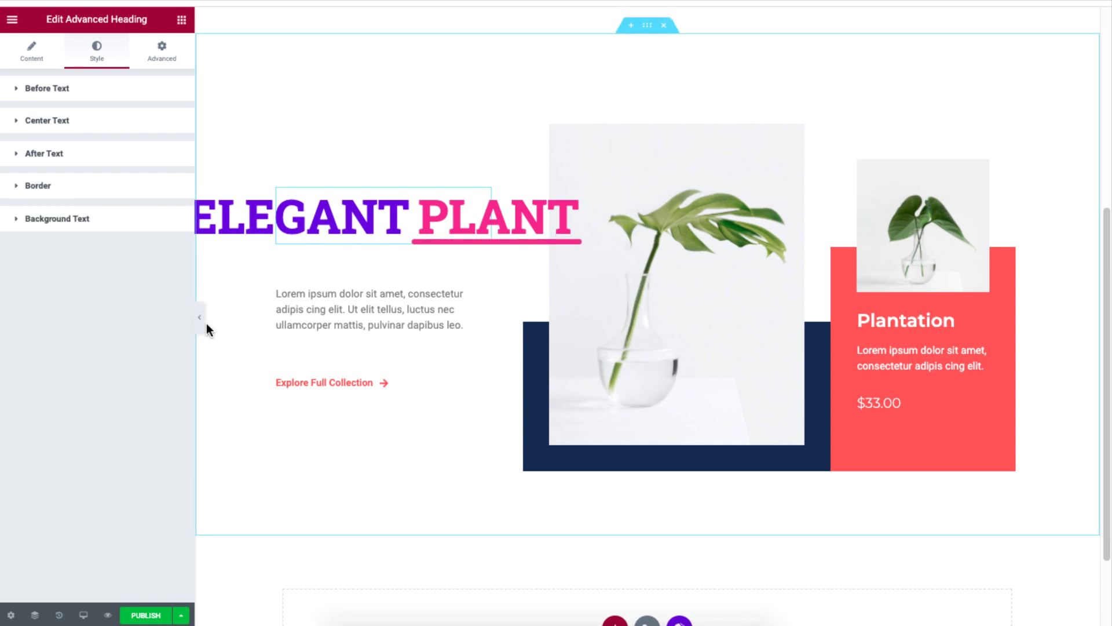